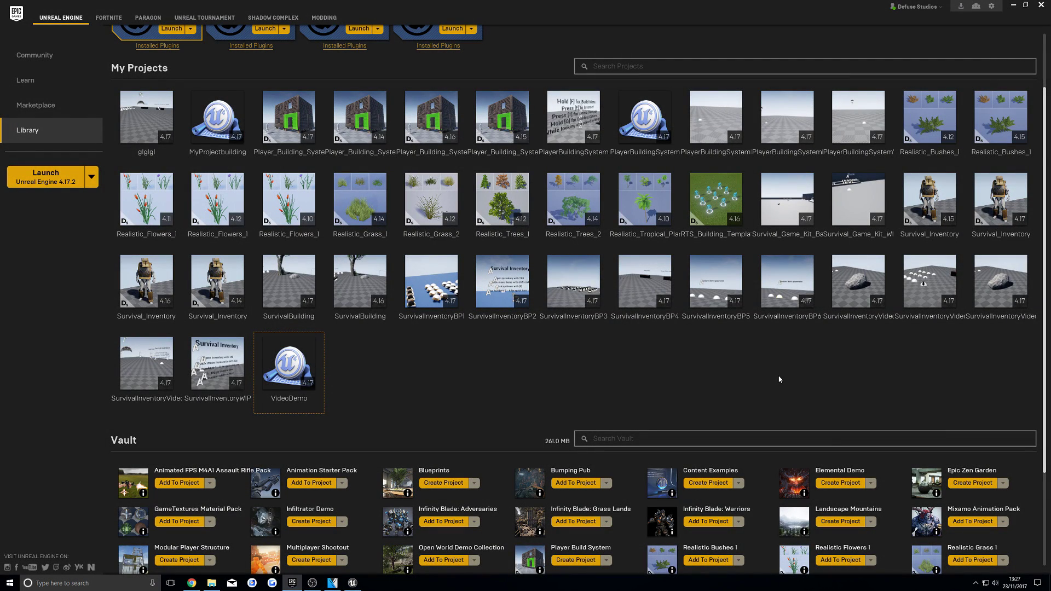
Step: Launch the PlayerBuildingSystem project from the Launcher's My Projects library
scroll(594, 375, down, 3)
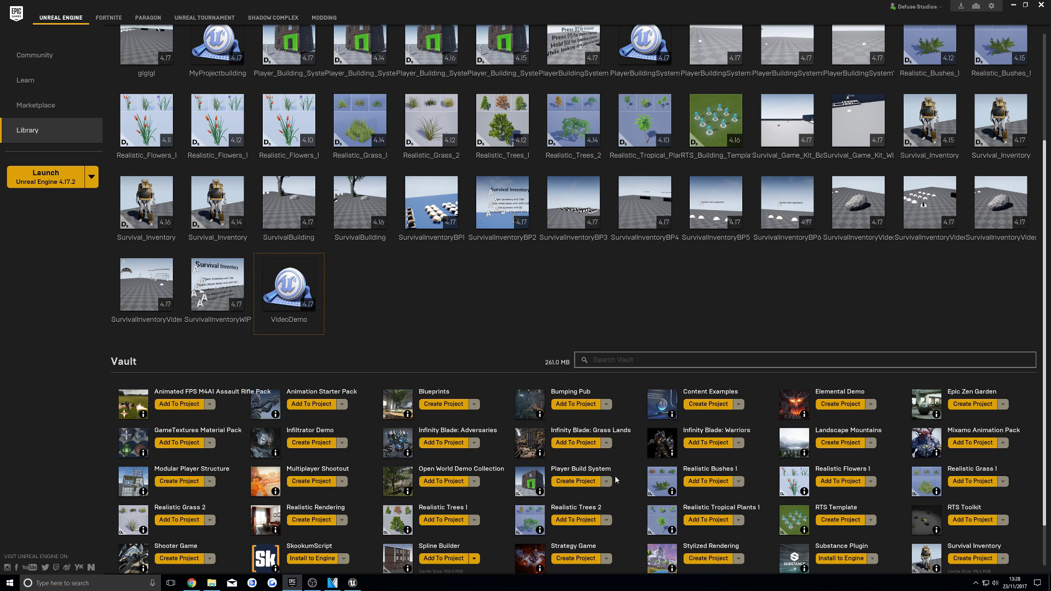
scroll(431, 392, up, 2)
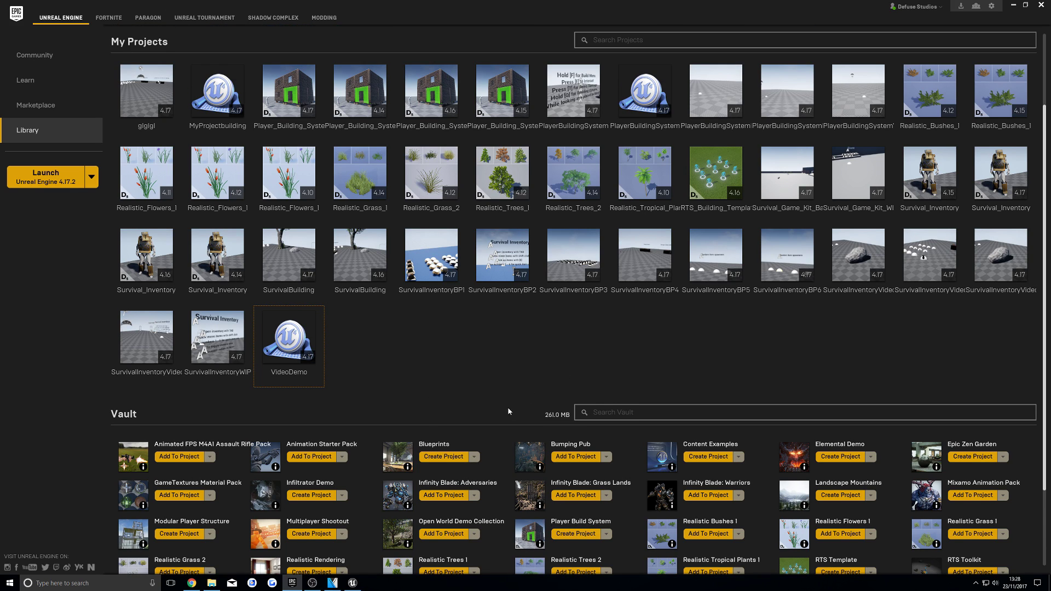
mouse_move(871, 98)
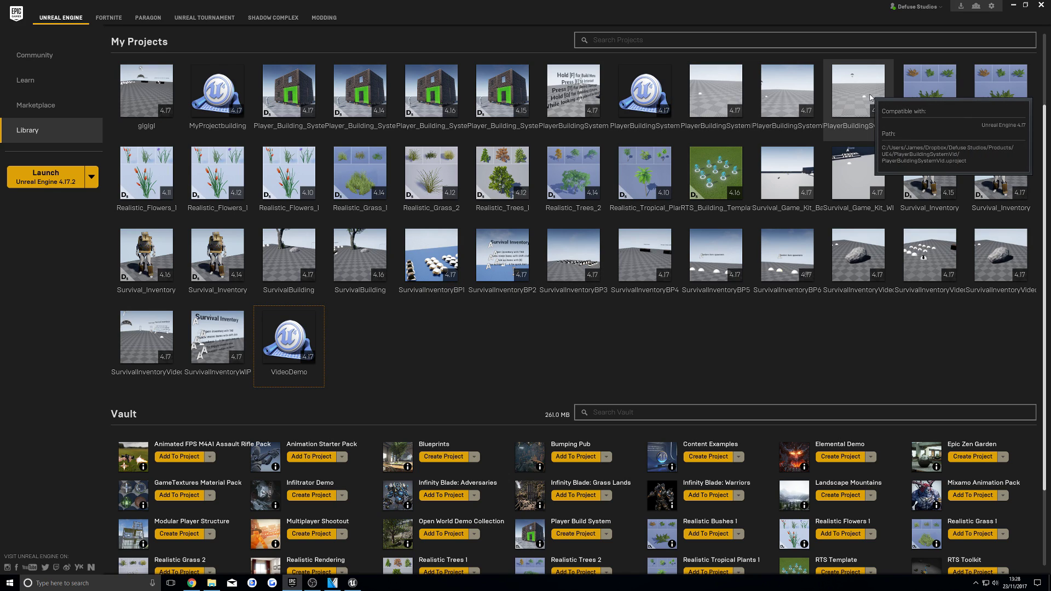
mouse_move(701, 92)
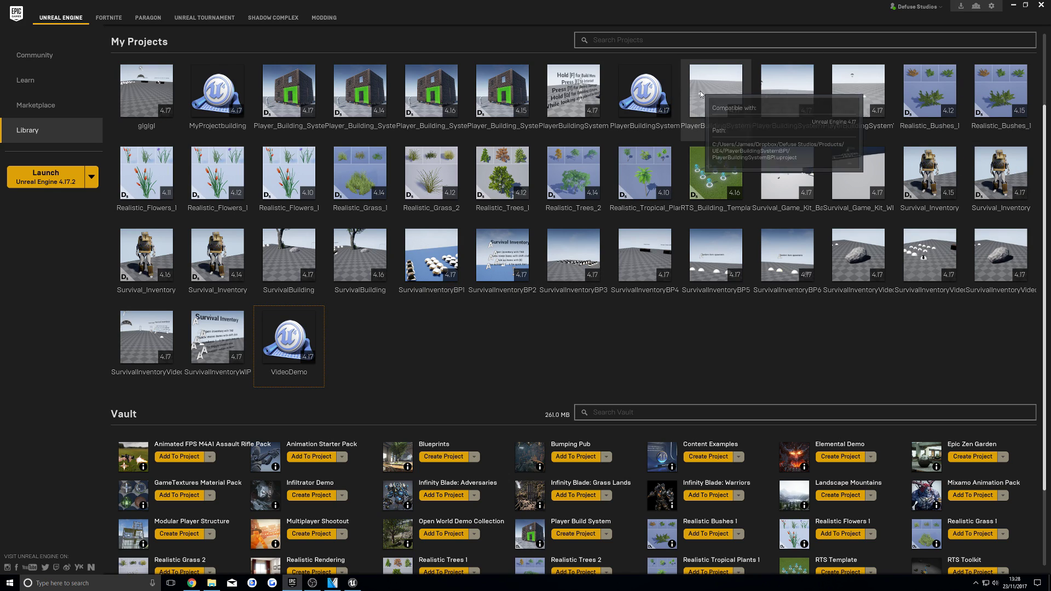
double_click(580, 96)
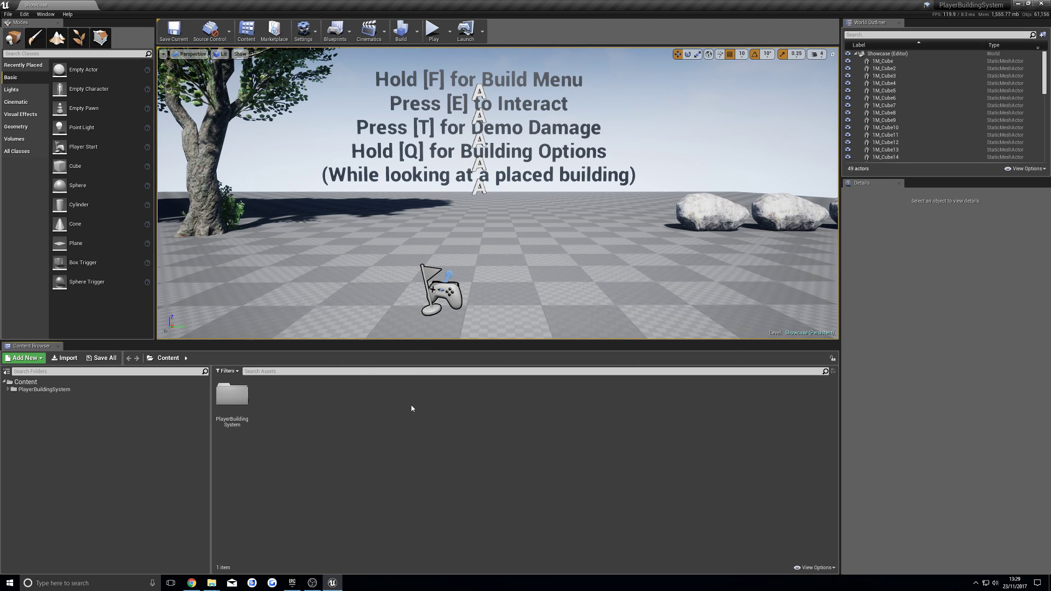
Step: Migrate the PlayerBuildingSystem folder to Documents > Unreal Projects > MyProjectbuilding > Content
right_click(236, 405)
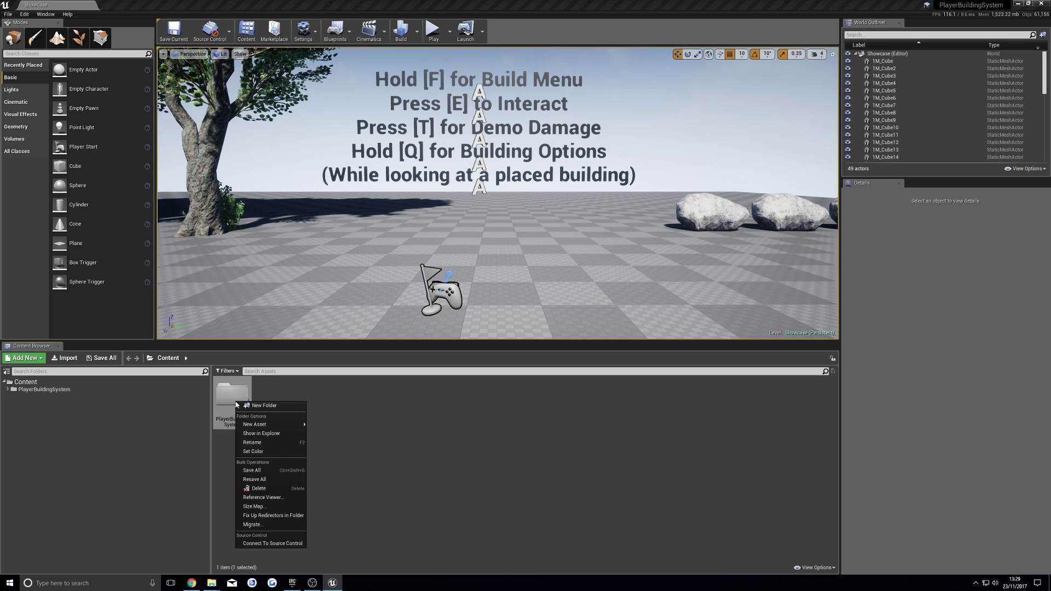
click(253, 525)
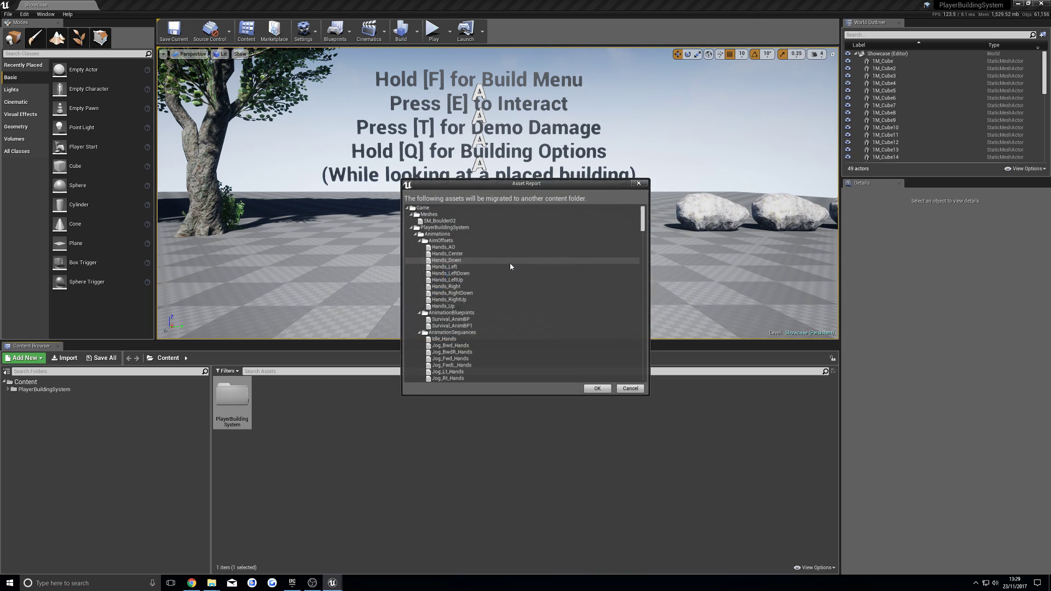
click(597, 388)
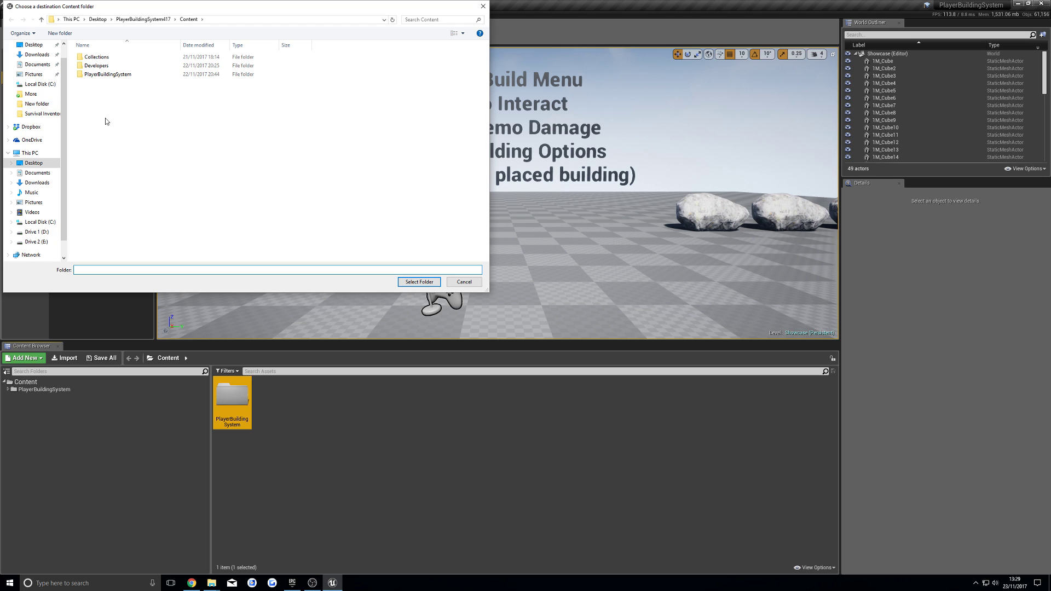
click(37, 64)
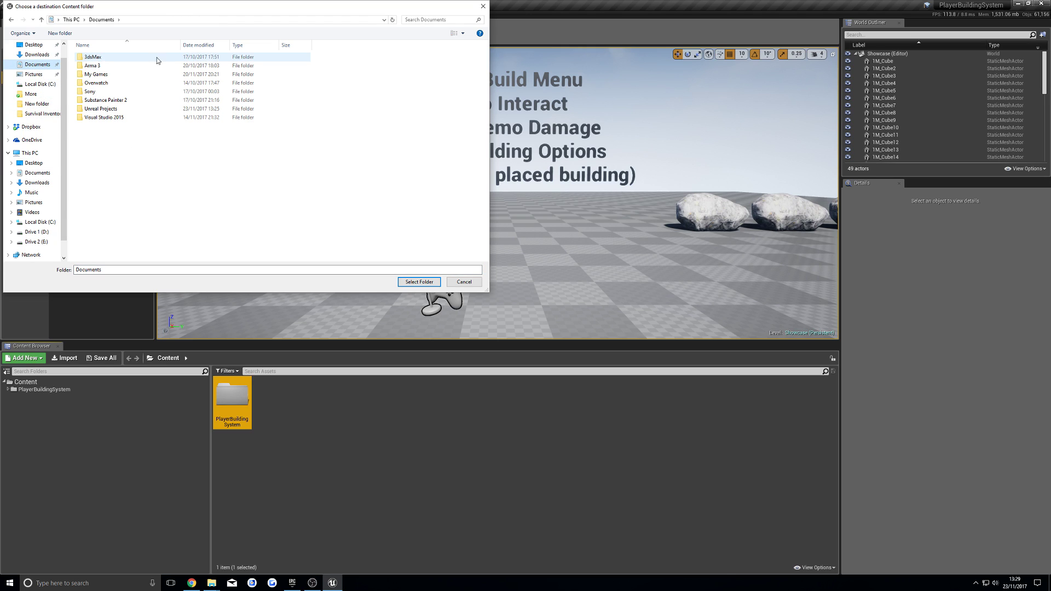
double_click(104, 109)
click(124, 59)
double_click(124, 60)
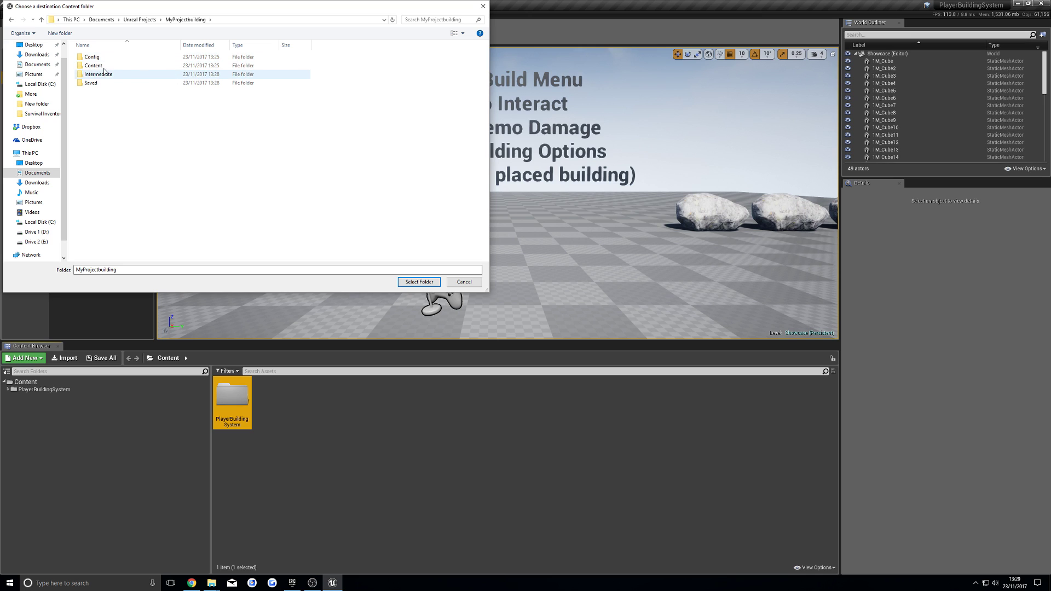
double_click(94, 66)
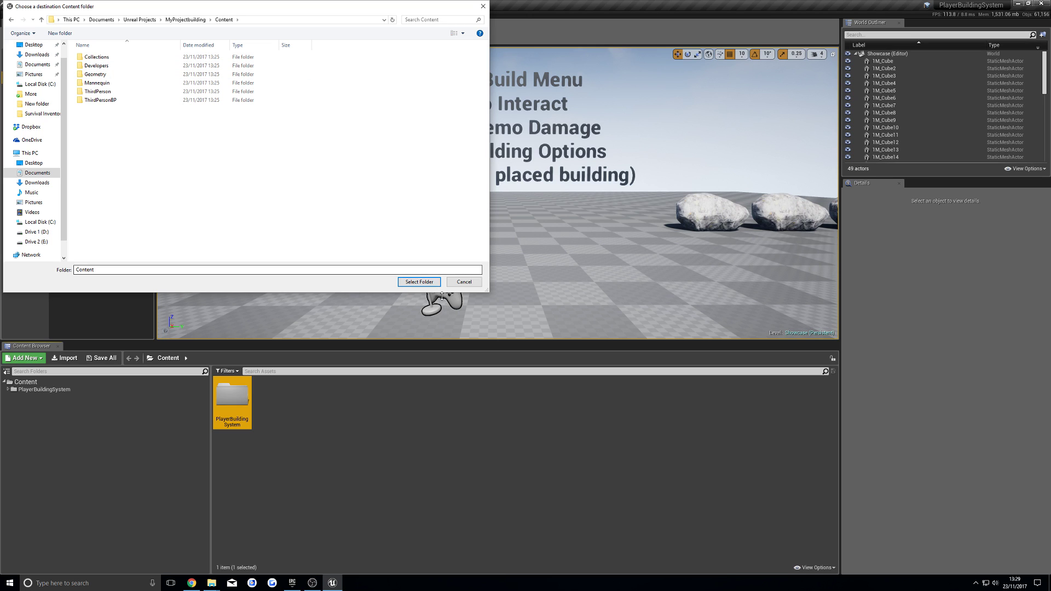
click(420, 282)
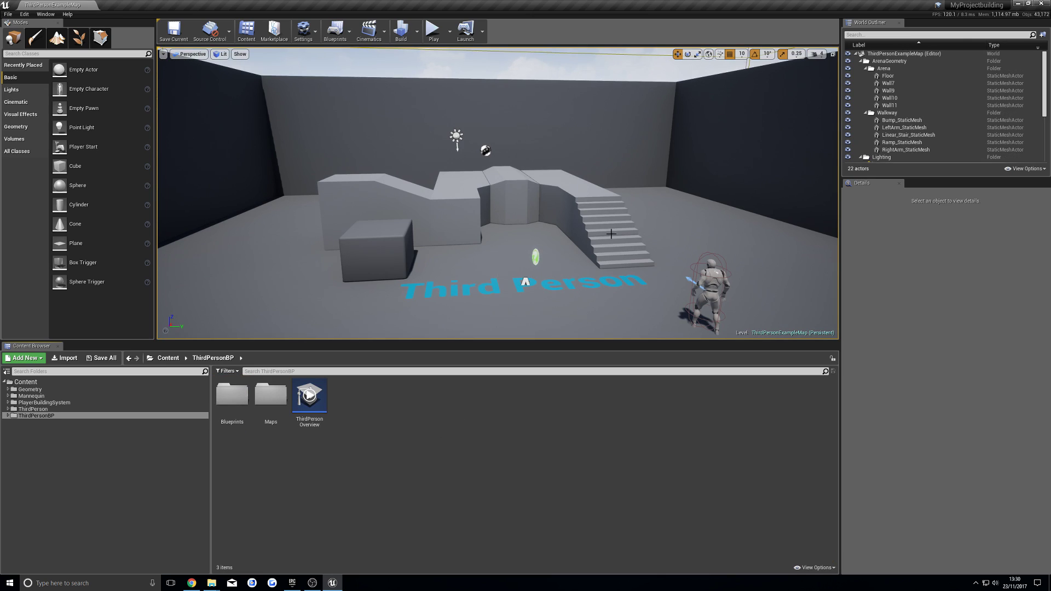
Step: Rename the ThirdPersonCharacter blueprint in ThirdPersonBP > Blueprints to 'demo'
right_drag(633, 279, 653, 293)
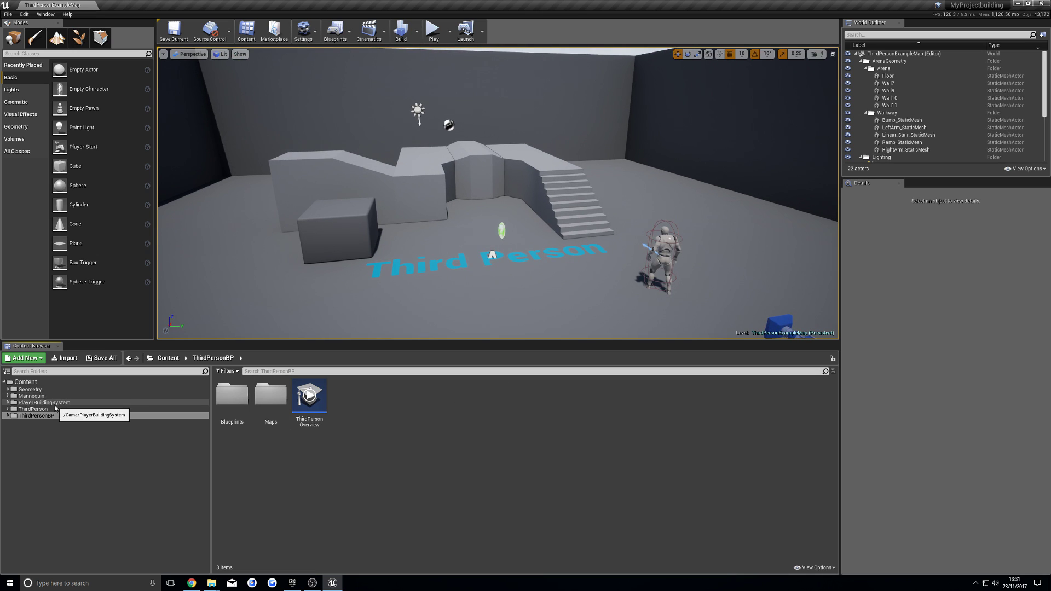
click(225, 411)
double_click(224, 411)
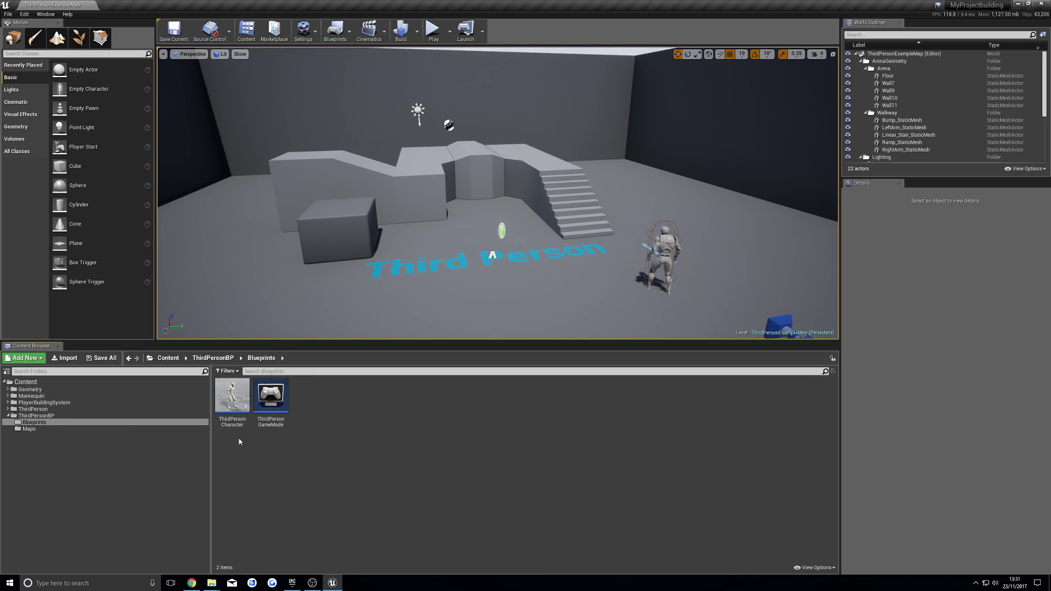
right_click(233, 408)
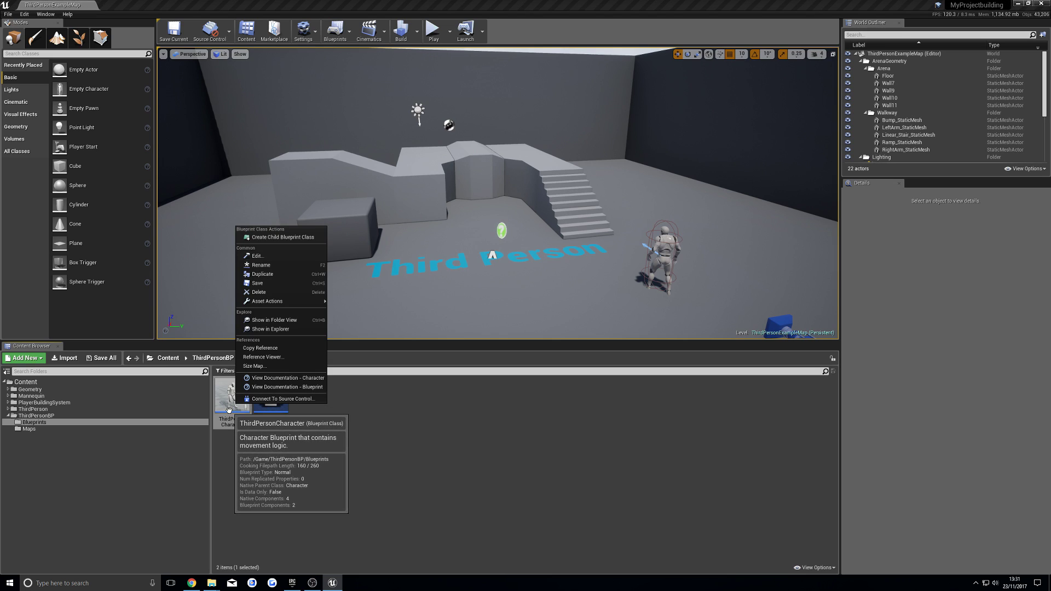
click(261, 265)
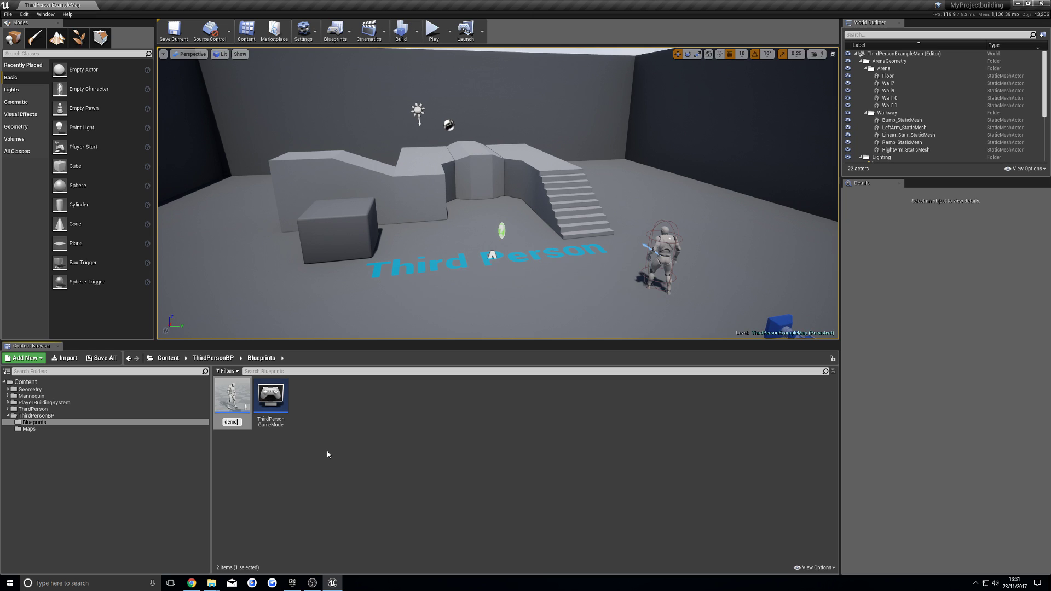
key(Return)
Step: Open the demo blueprint and add a Player Building Component to it
double_click(236, 406)
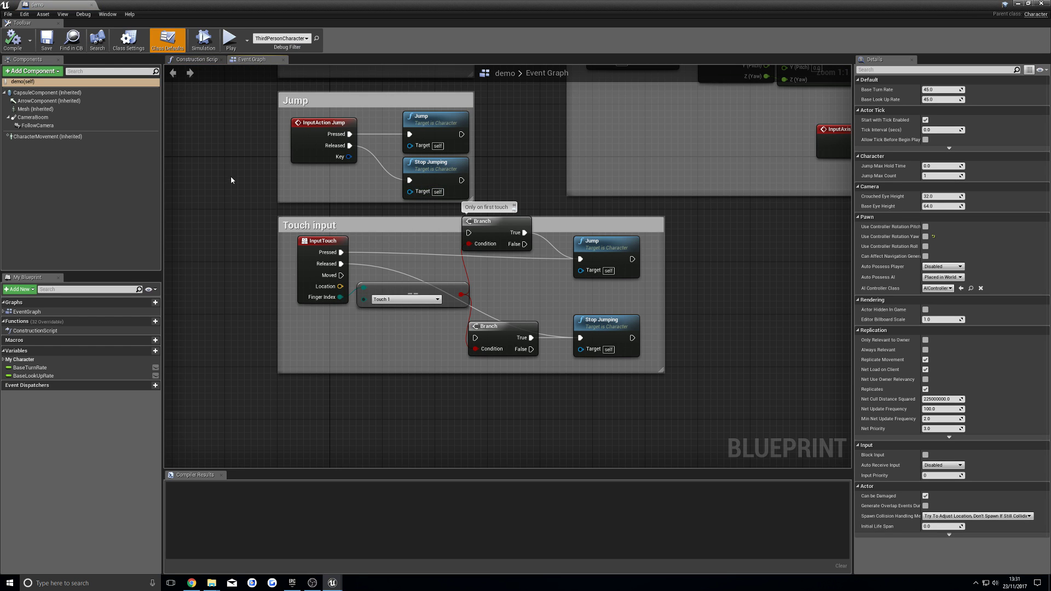
click(32, 71)
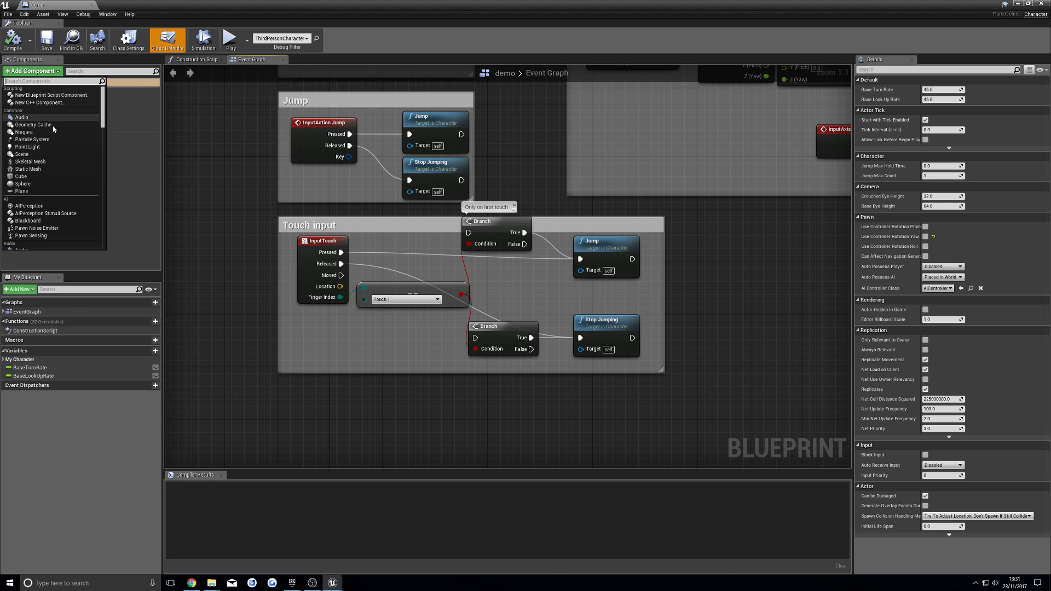
text(play)
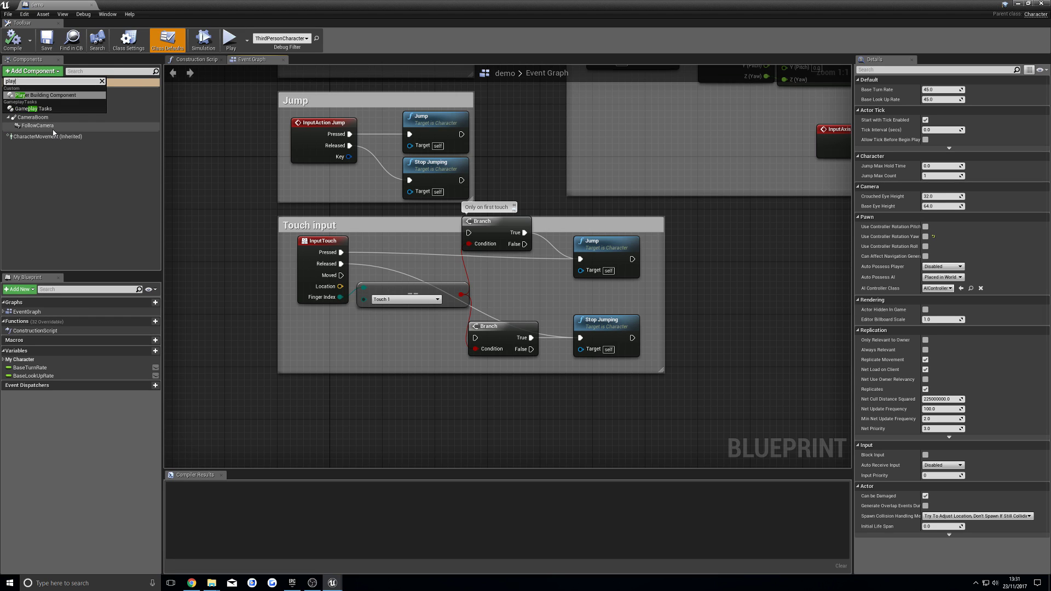
text(er)
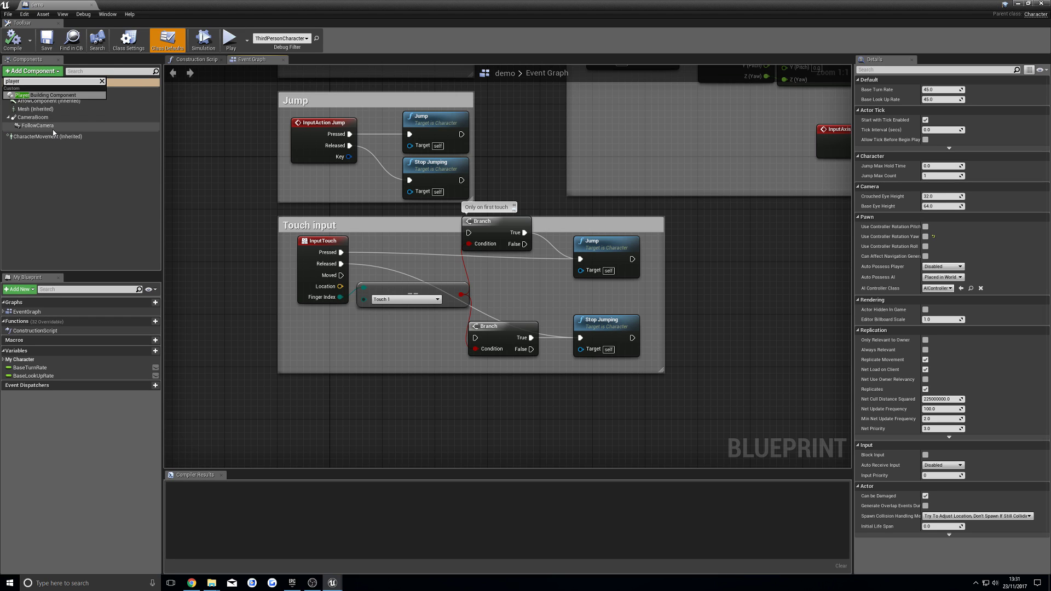
click(67, 97)
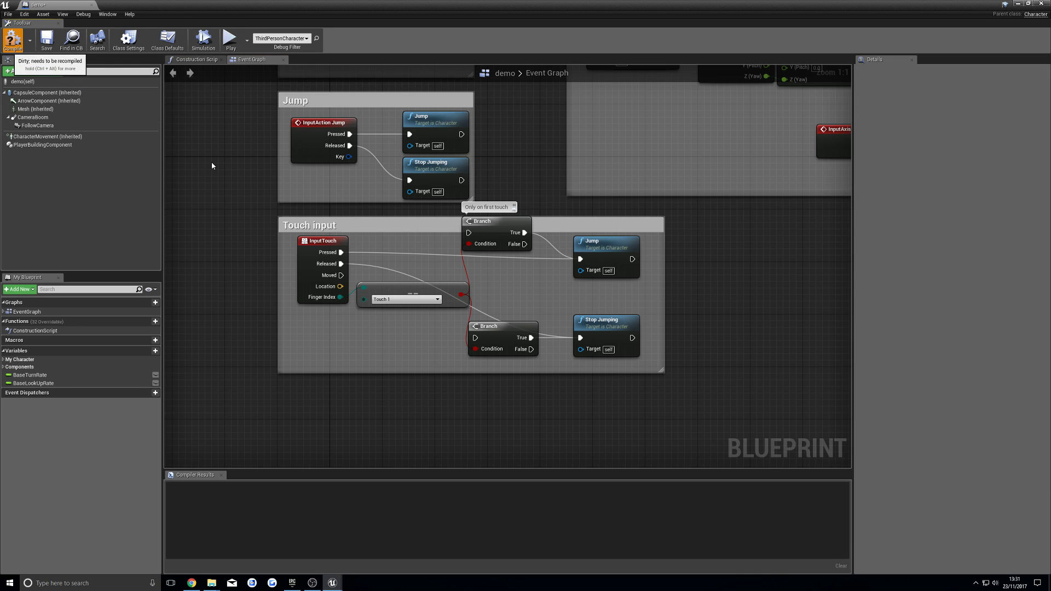
Step: Dock the demo blueprint editor beside the level map tab
click(48, 42)
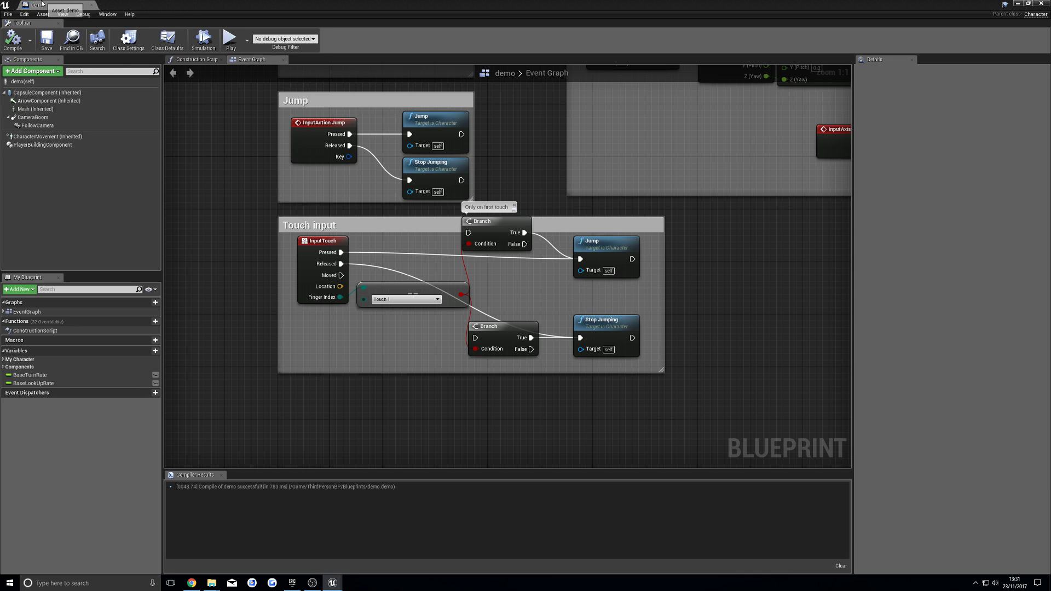
drag(44, 5, 131, 5)
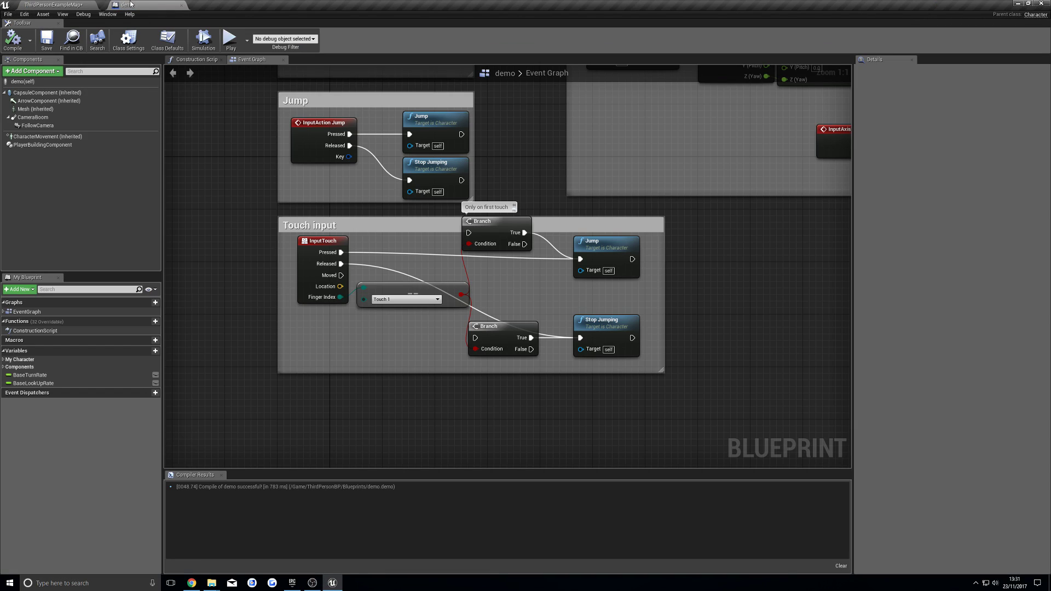
click(58, 4)
Step: Open BuildingCharacter and select its rotate, building menu, mouse, options, interact and damage input groups
click(34, 403)
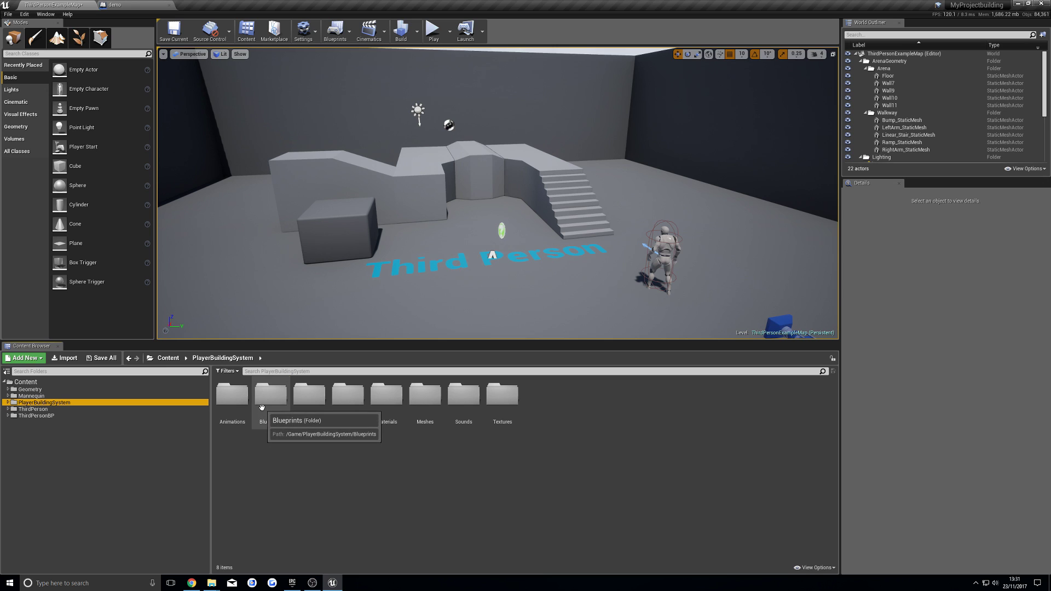
double_click(271, 395)
double_click(347, 398)
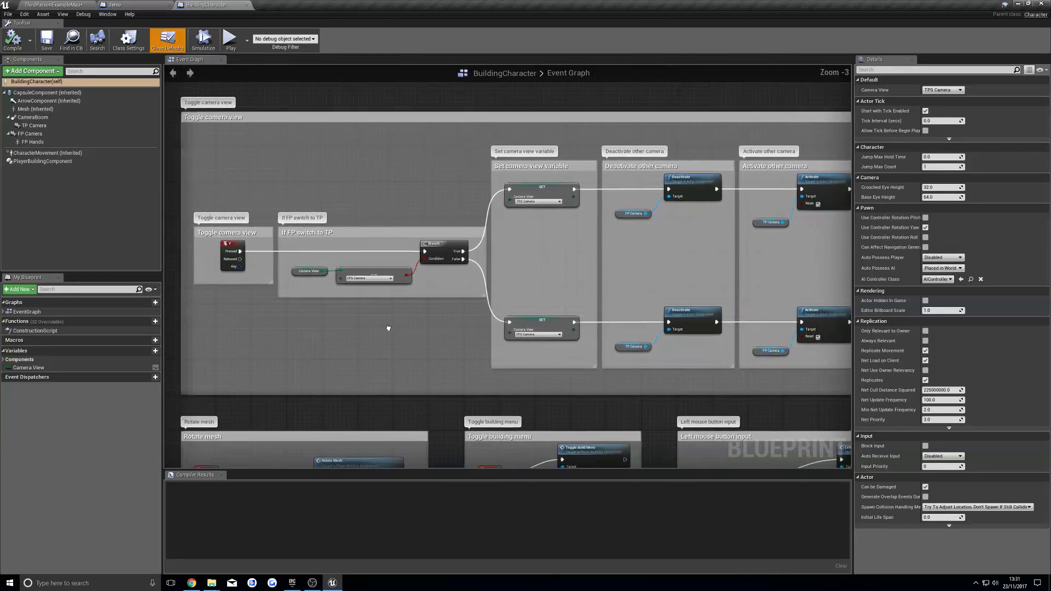
right_drag(388, 329, 357, 303)
scroll(357, 303, down, 1)
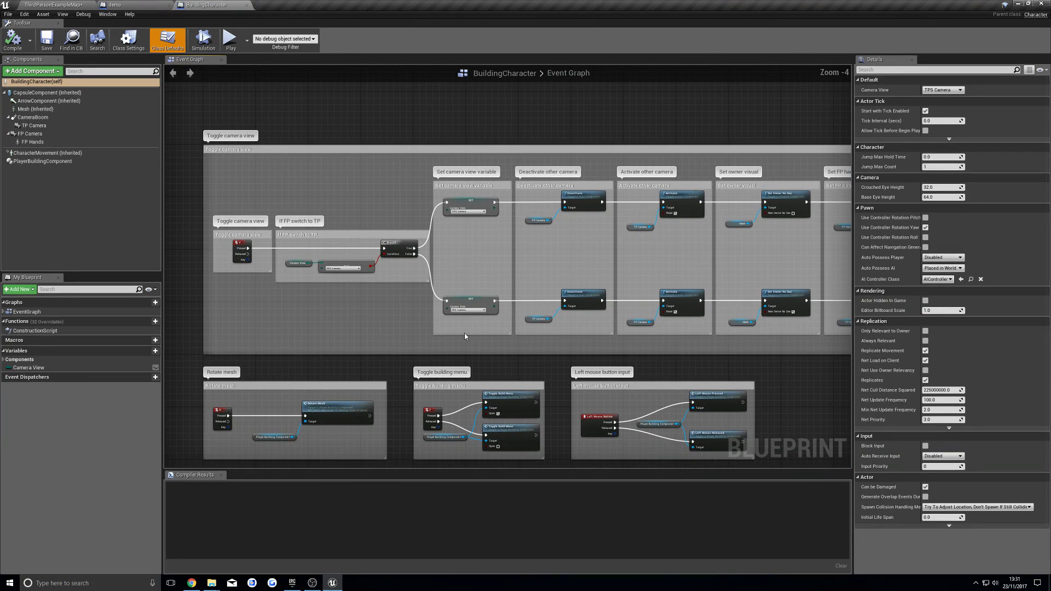
right_drag(464, 333, 450, 203)
scroll(450, 203, down, 1)
scroll(360, 283, up, 2)
right_drag(361, 282, 433, 255)
scroll(381, 244, down, 1)
drag(760, 176, 207, 398)
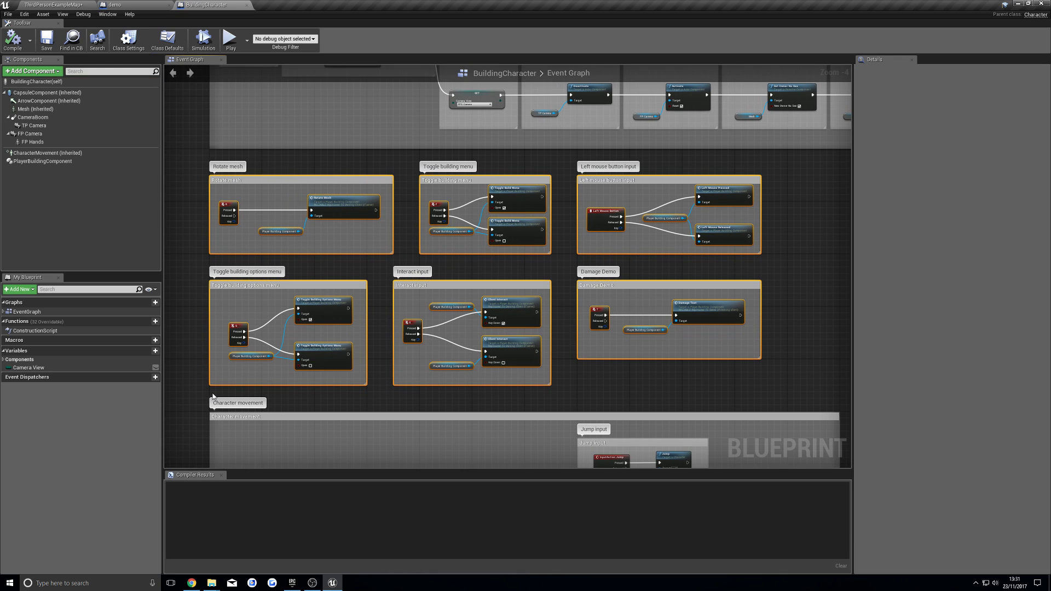
Step: Paste the copied input groups into the demo Event Graph
click(115, 5)
scroll(409, 256, down, 3)
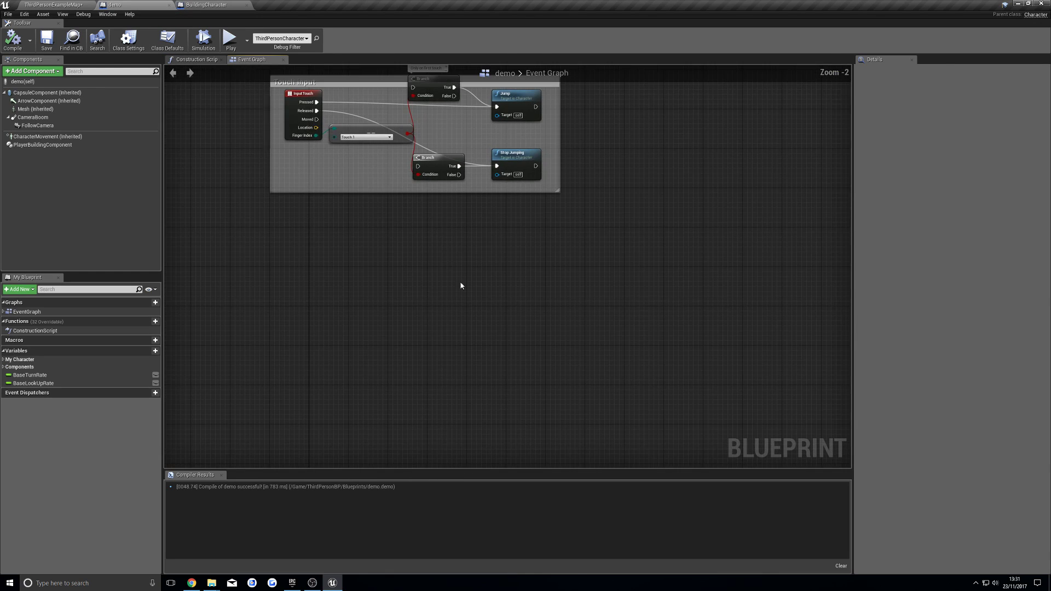
key(ctrl+v)
scroll(499, 285, down, 1)
right_drag(465, 266, 321, 231)
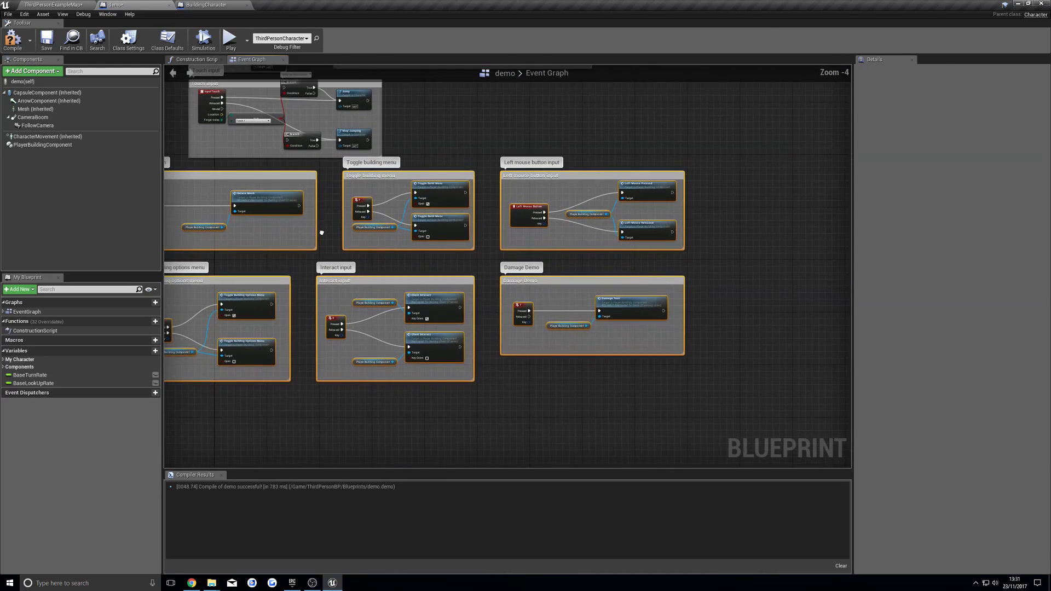
click(448, 264)
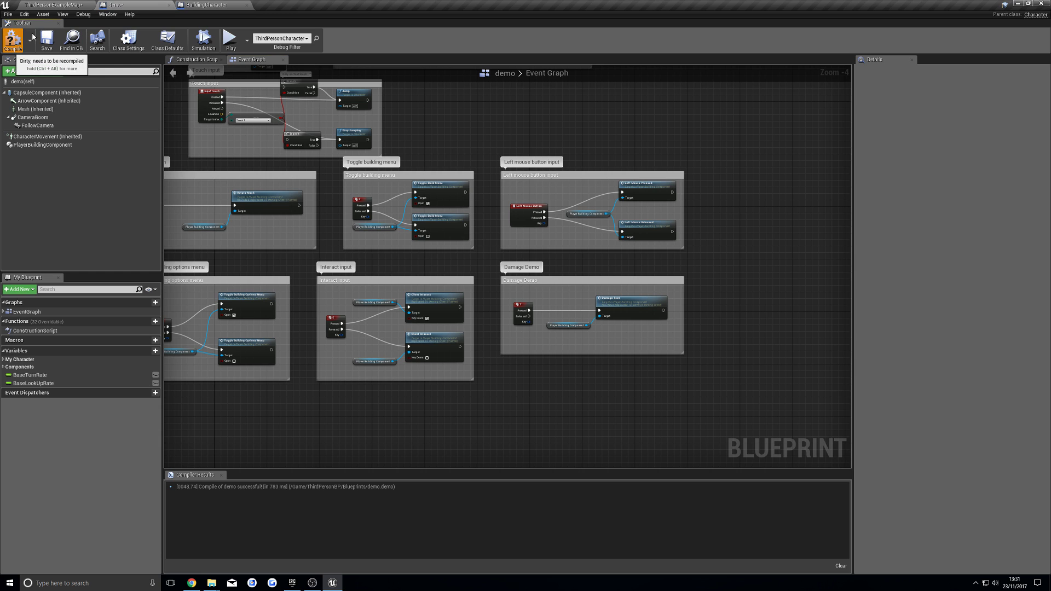
Step: Copy the FP Camera and FP Hands components from BuildingCharacter
click(207, 4)
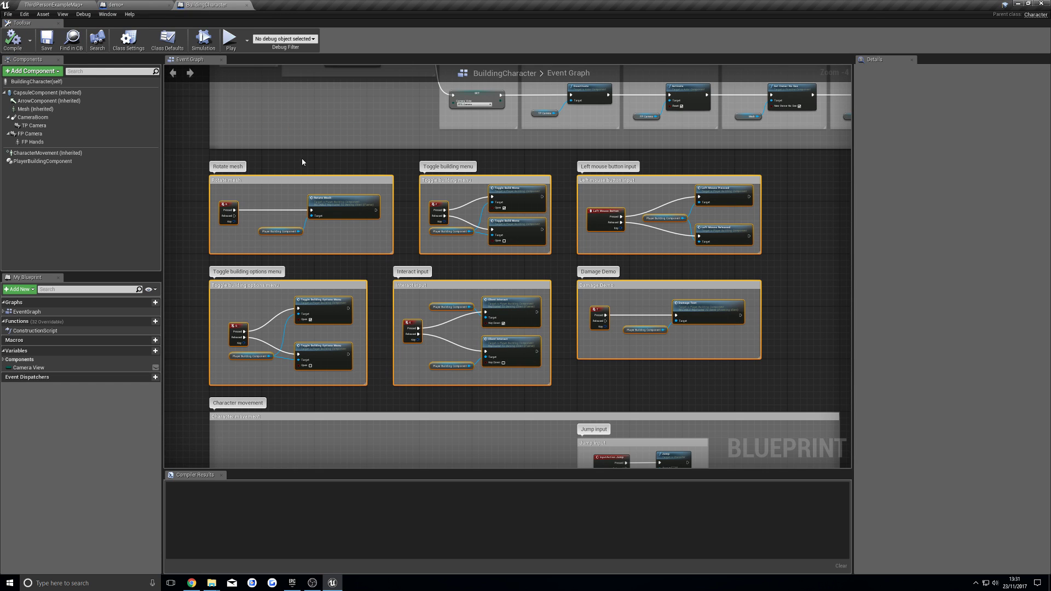
click(380, 276)
scroll(379, 276, down, 1)
right_drag(378, 273, 344, 88)
right_drag(454, 247, 372, 410)
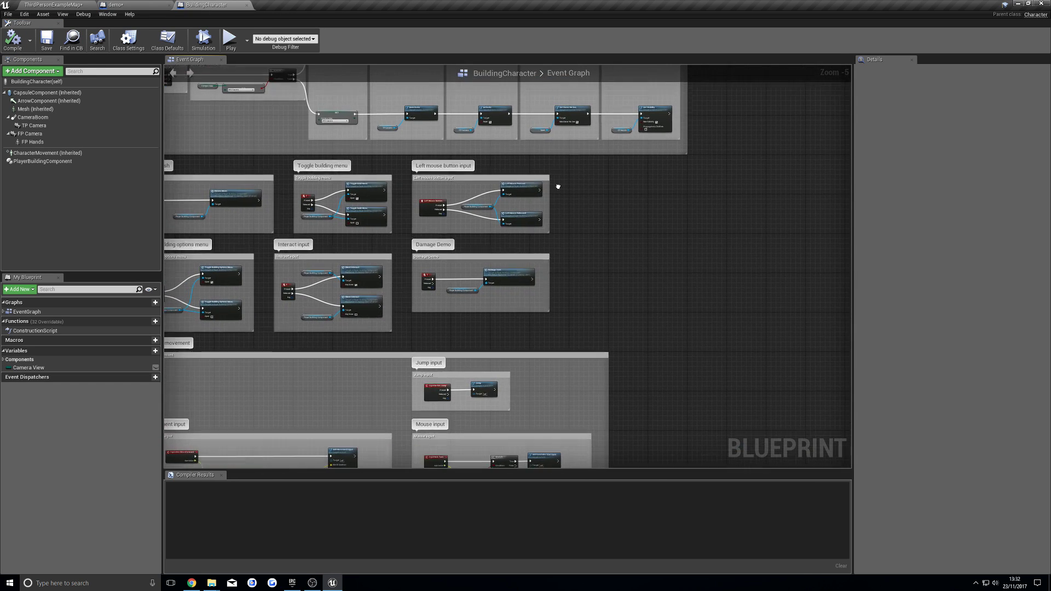
right_drag(556, 185, 644, 346)
right_drag(410, 215, 409, 225)
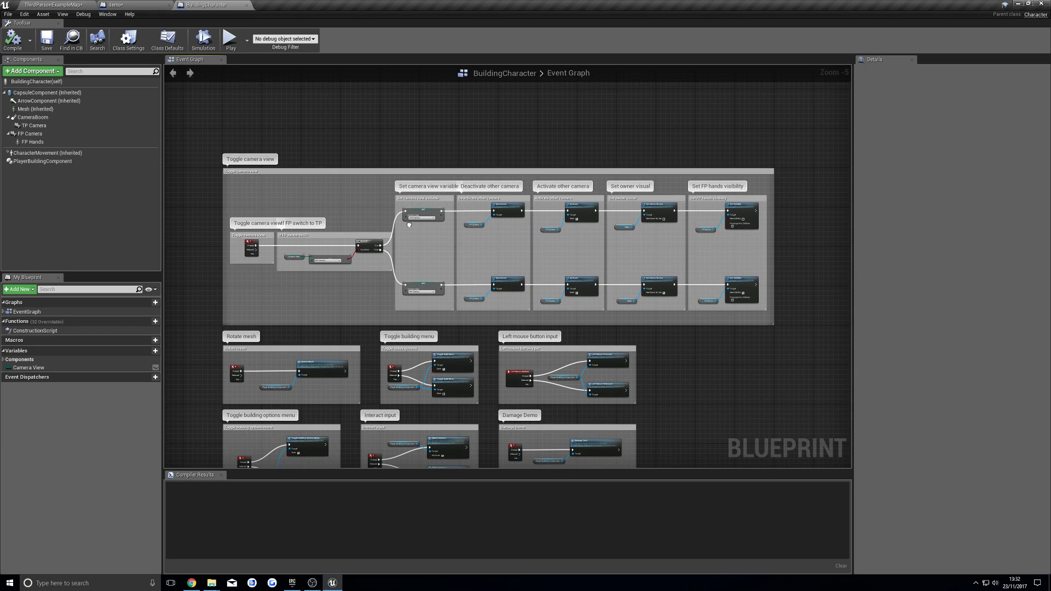
click(40, 135)
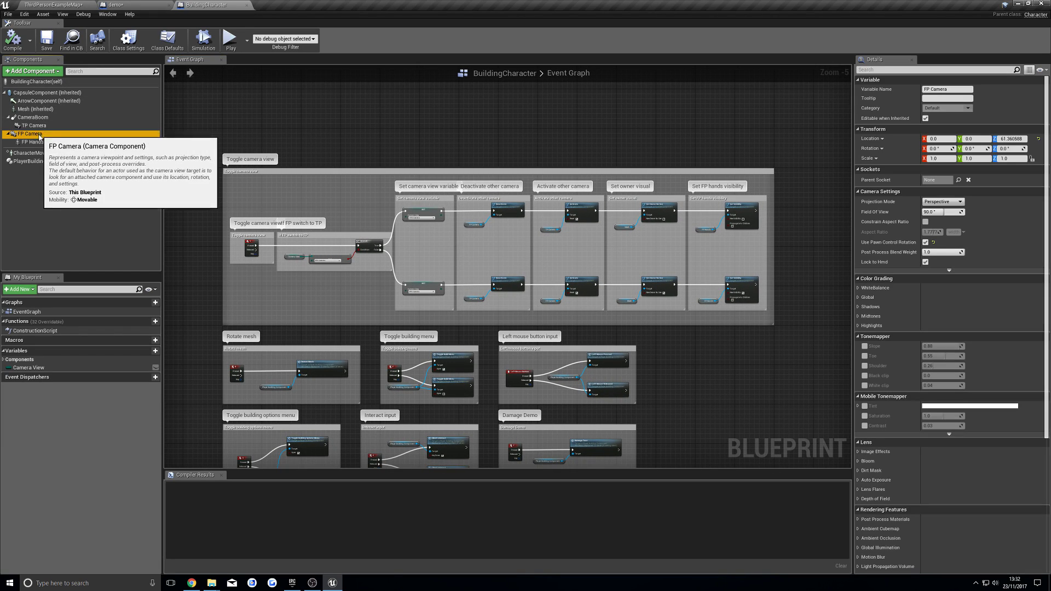
ctrl+click(41, 142)
right_click(42, 136)
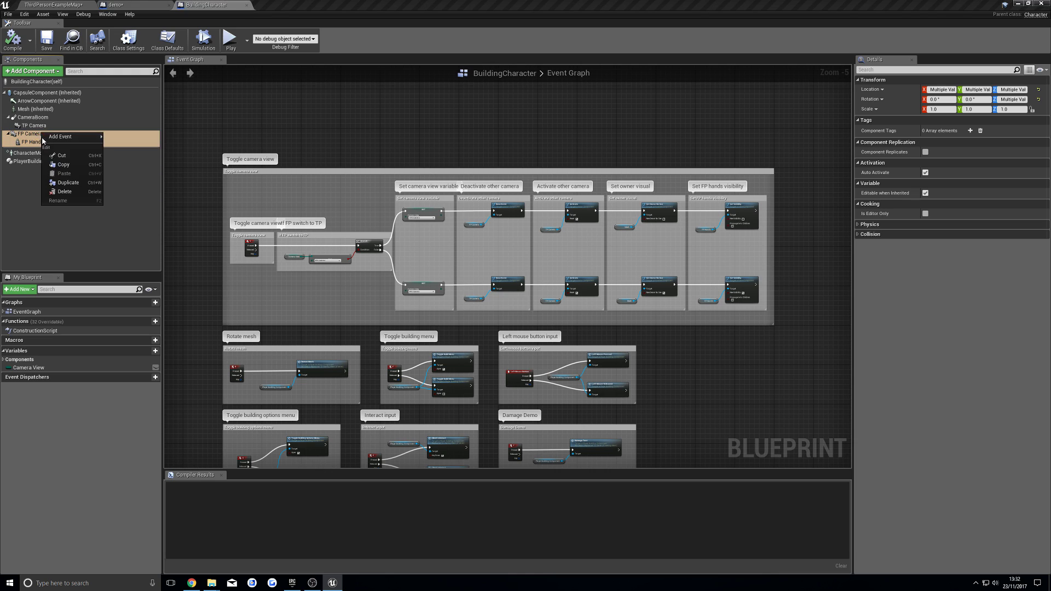
Step: Paste the camera and hands components under demo's CapsuleComponent
click(119, 8)
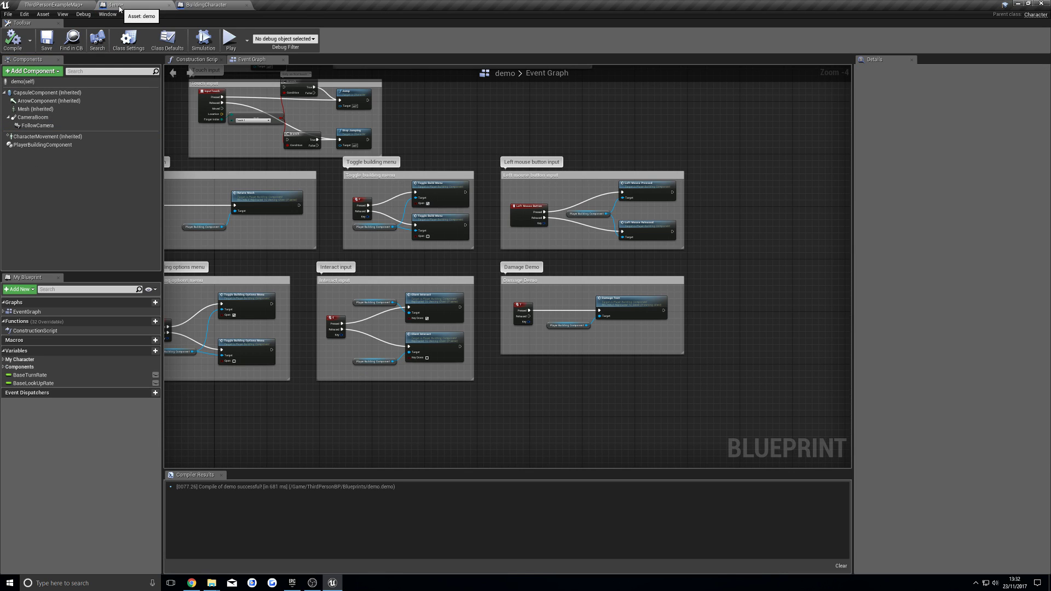
click(49, 93)
right_click(45, 94)
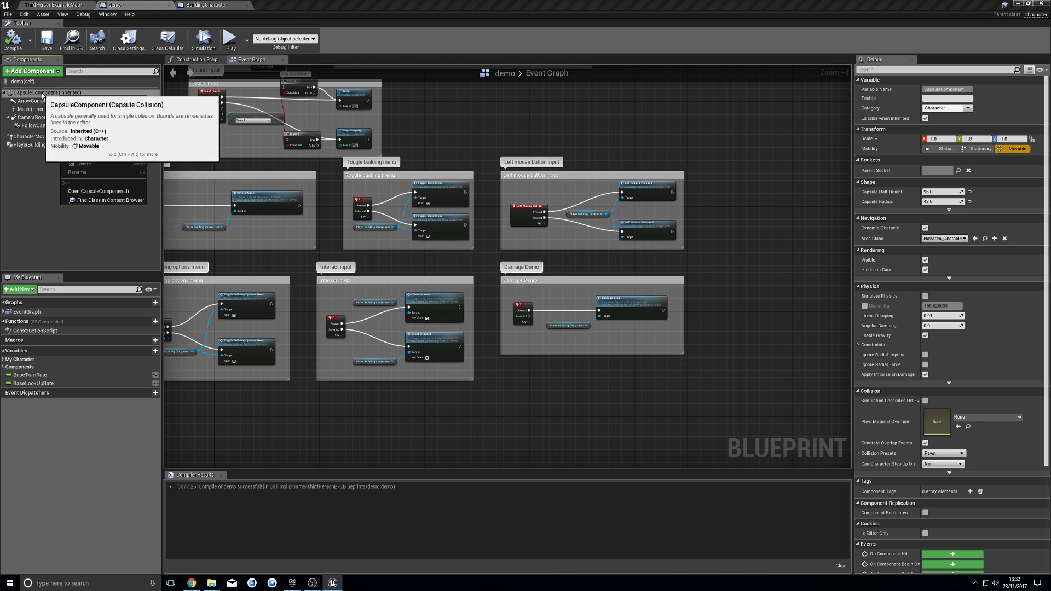
click(98, 146)
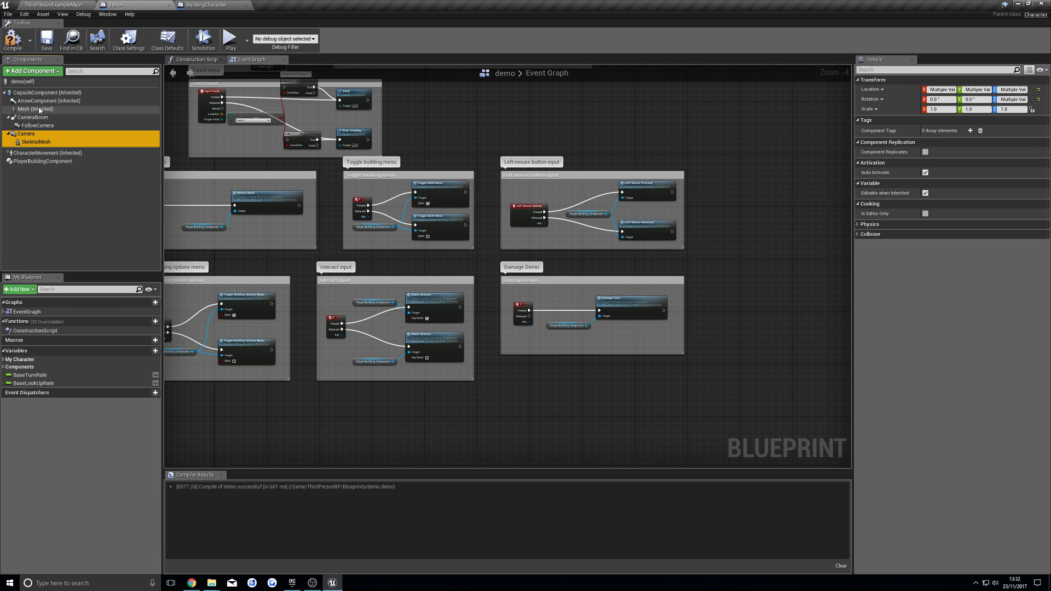
click(42, 193)
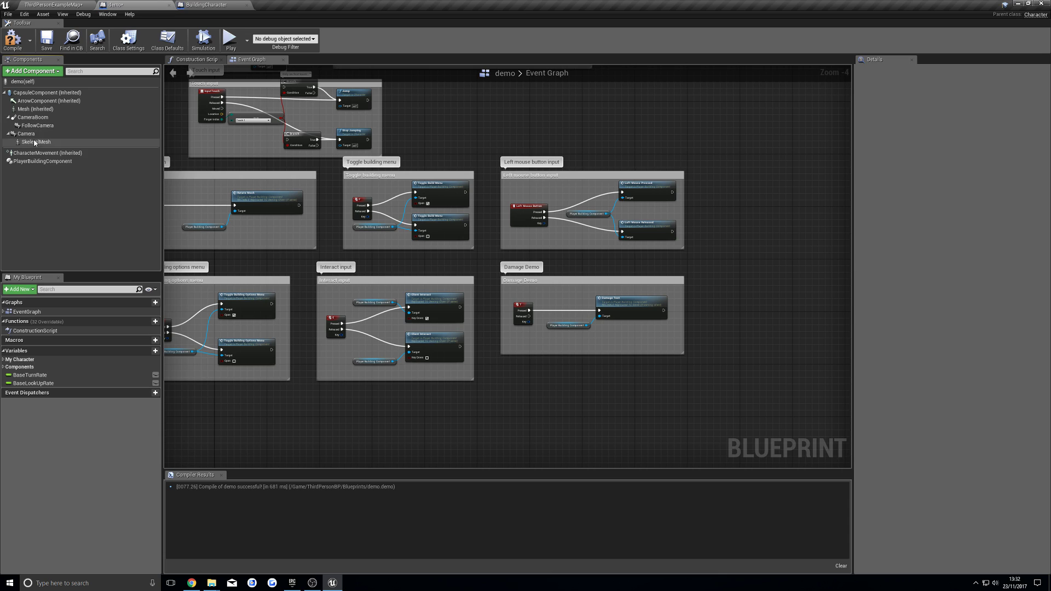
click(28, 133)
Step: Rename demo's Camera to 'FP Camera' and FollowCamera to 'TP Camera'
right_click(47, 135)
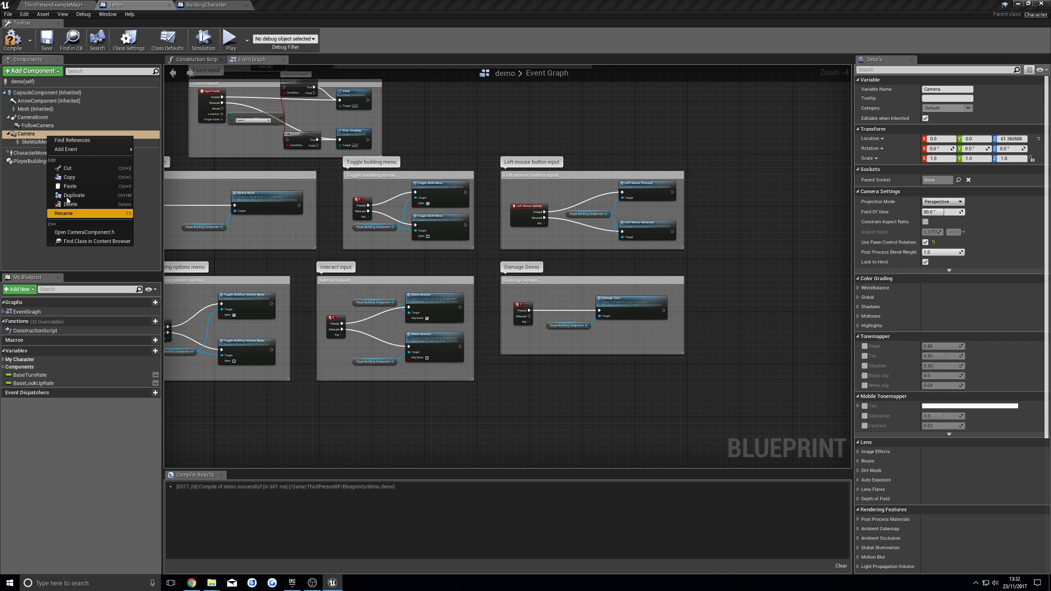
click(73, 214)
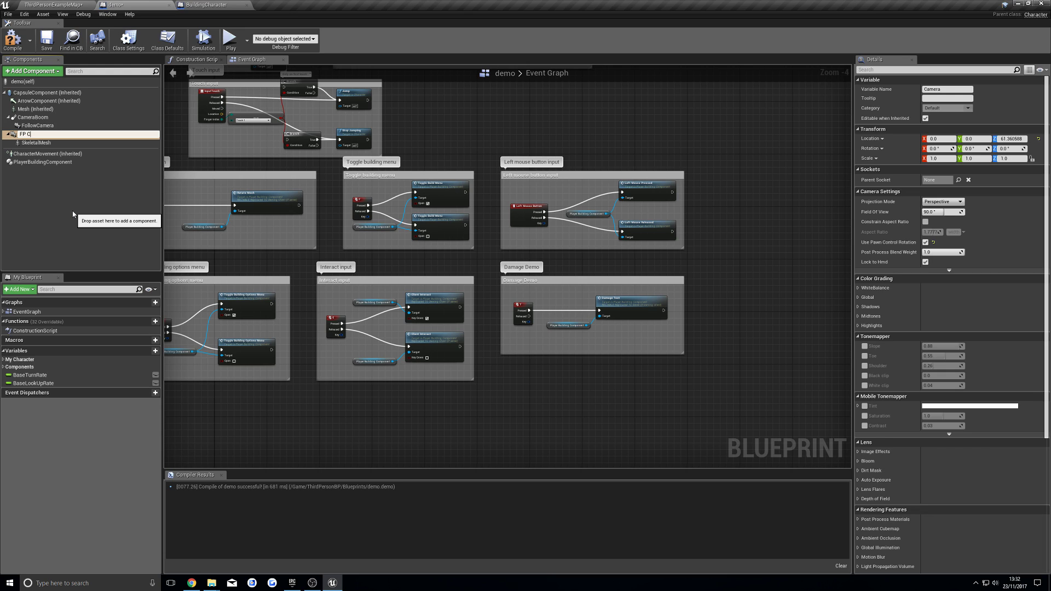
text(FP Camera)
key(Return)
click(58, 126)
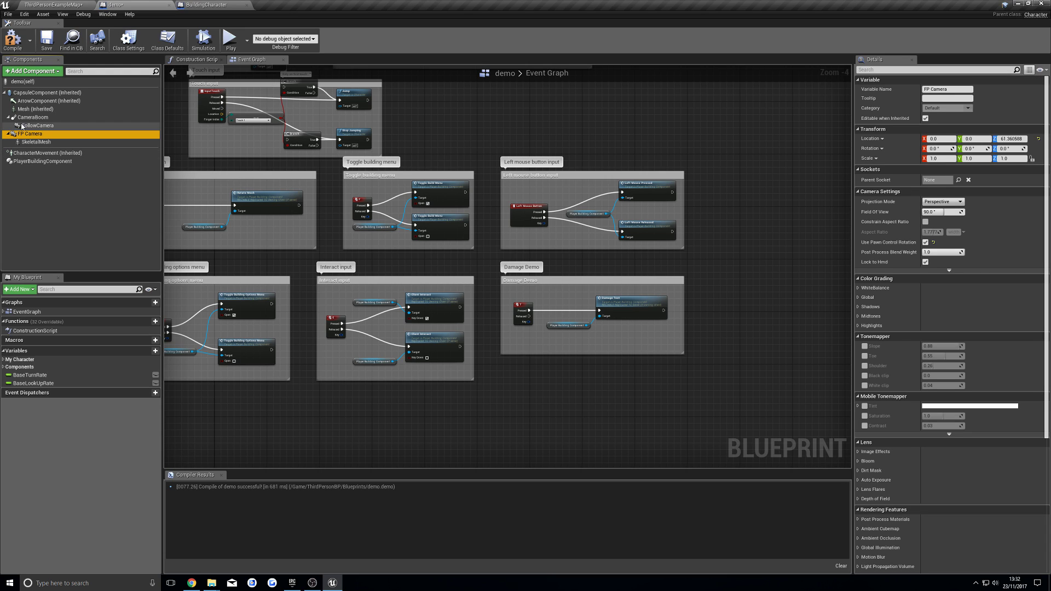
right_click(57, 127)
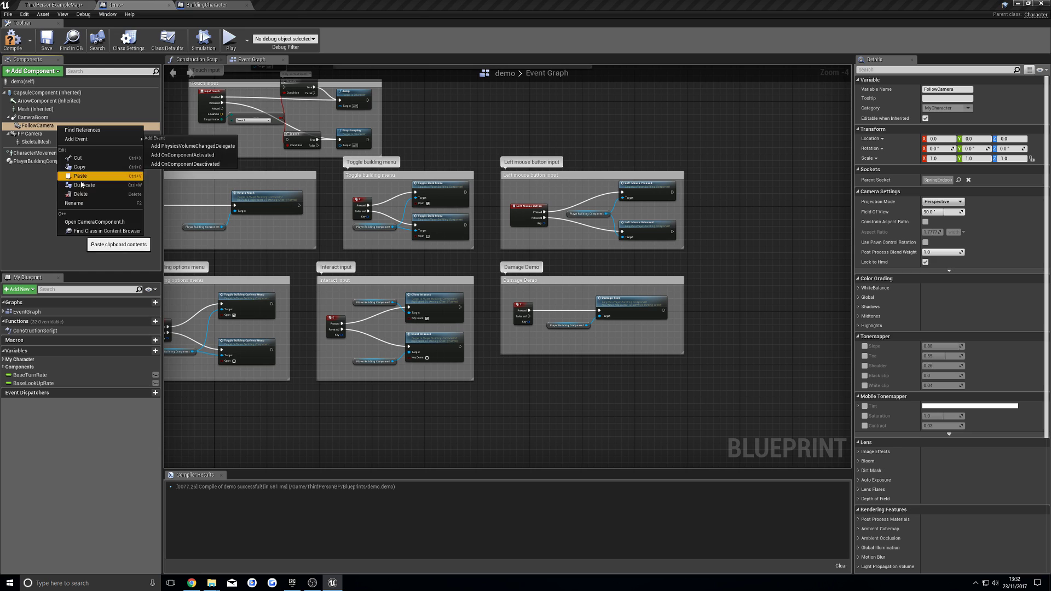
click(80, 204)
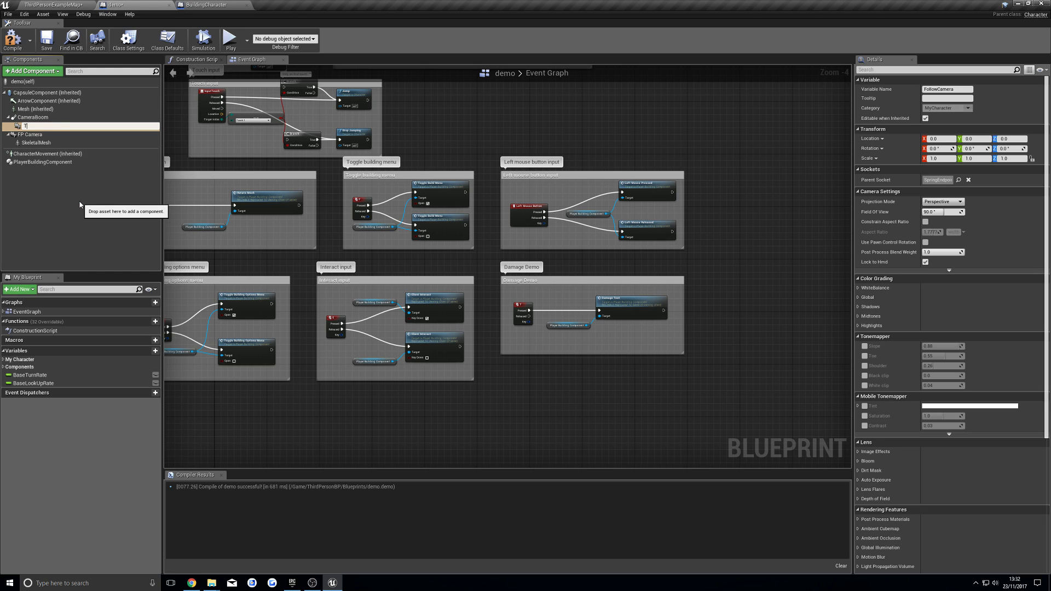
key(Return)
Step: Compile demo and bring BuildingCharacter's Toggle camera view section into view
click(12, 38)
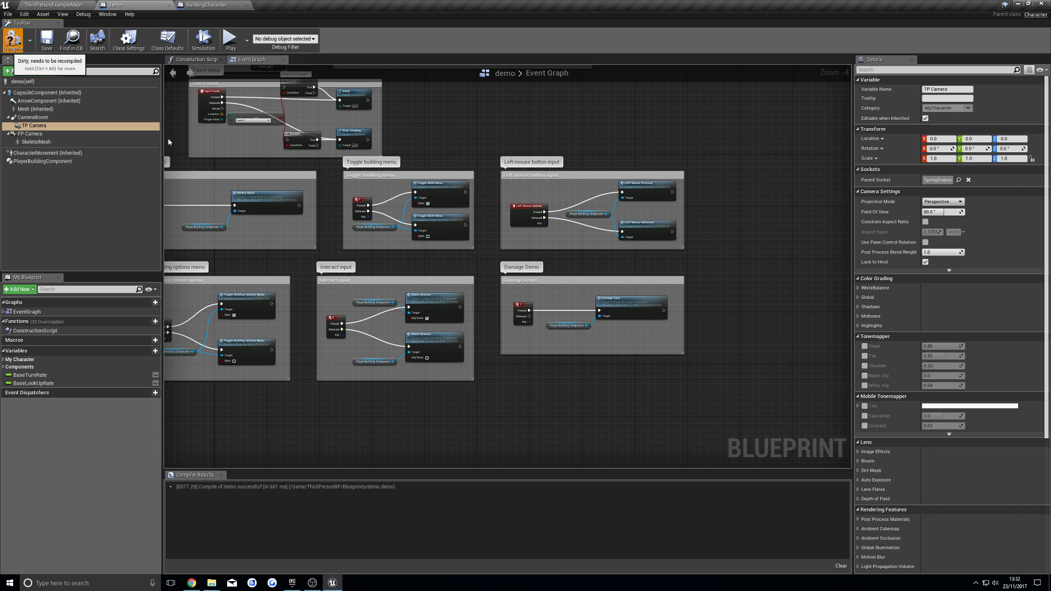
right_drag(208, 109, 336, 273)
scroll(334, 263, down, 1)
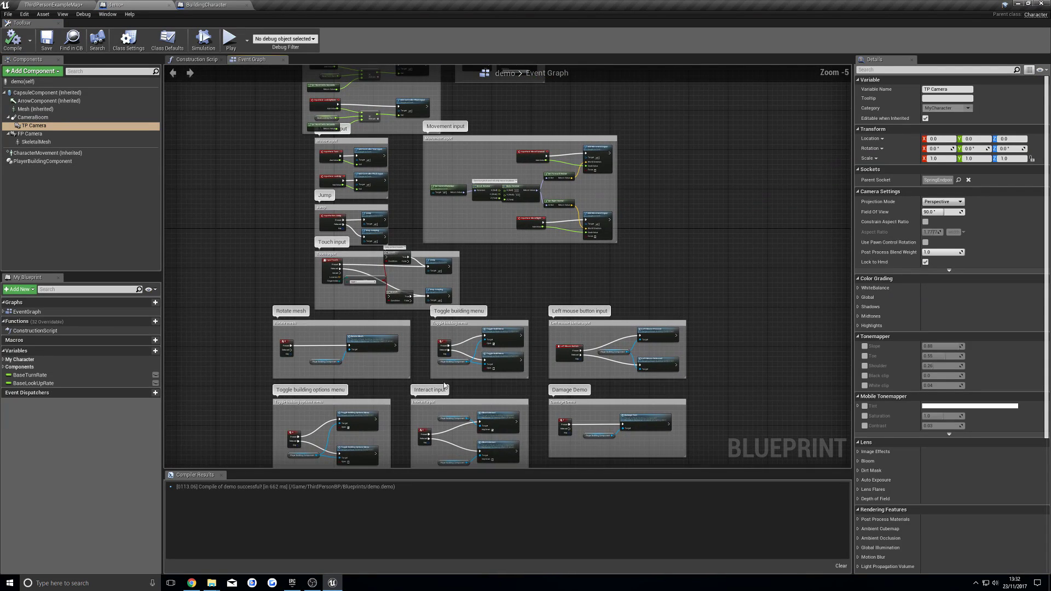
right_drag(253, 175, 232, 203)
click(207, 4)
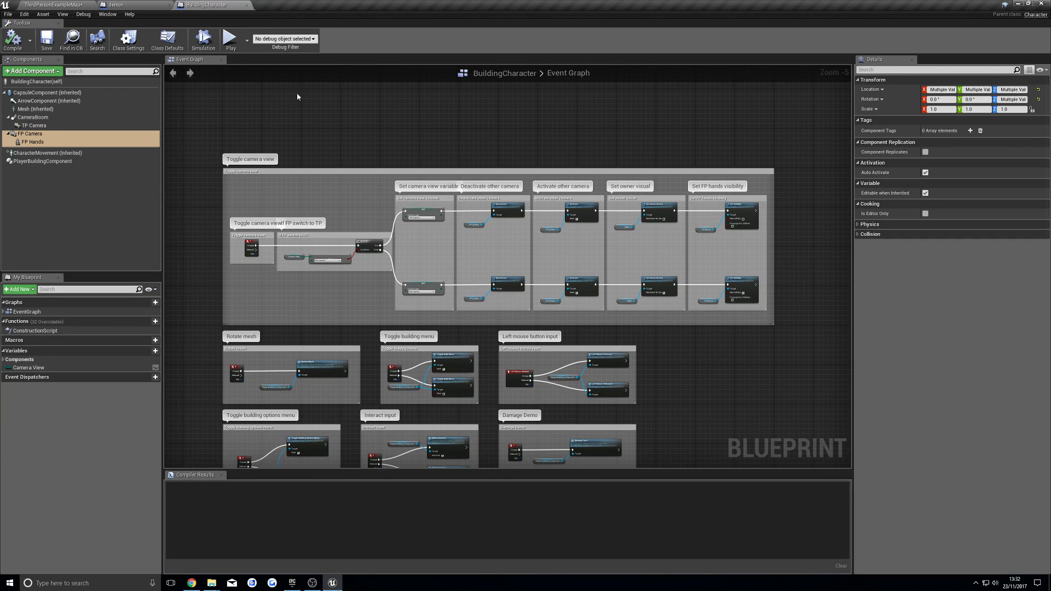
right_drag(360, 293, 348, 251)
Step: Copy the Toggle camera view nodes from BuildingCharacter into demo's Event Graph
drag(774, 104, 206, 291)
click(143, 5)
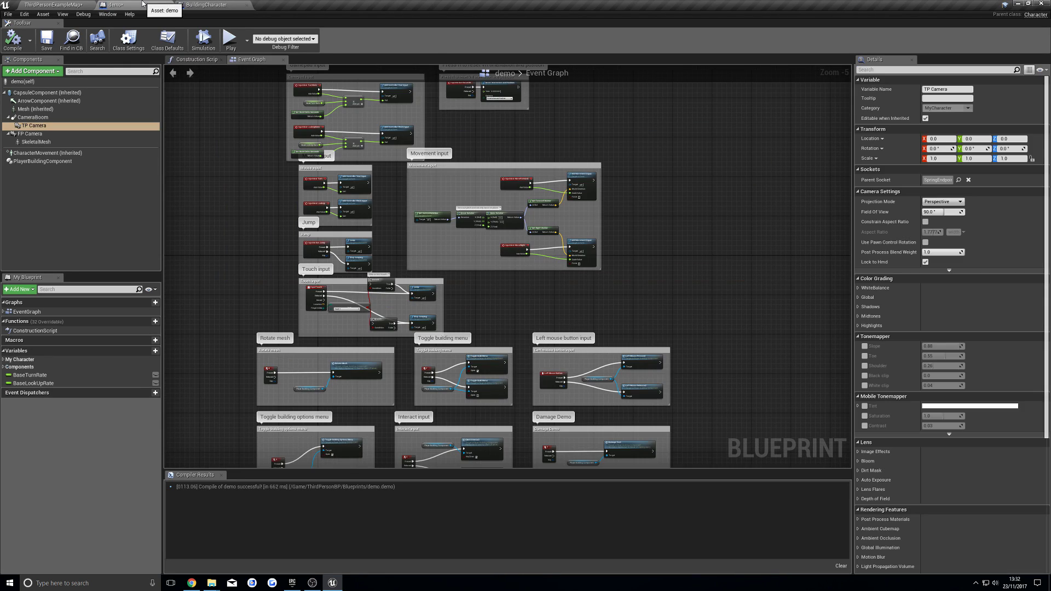
right_drag(356, 378, 343, 256)
scroll(343, 256, down, 2)
scroll(342, 256, up, 2)
key(ctrl+v)
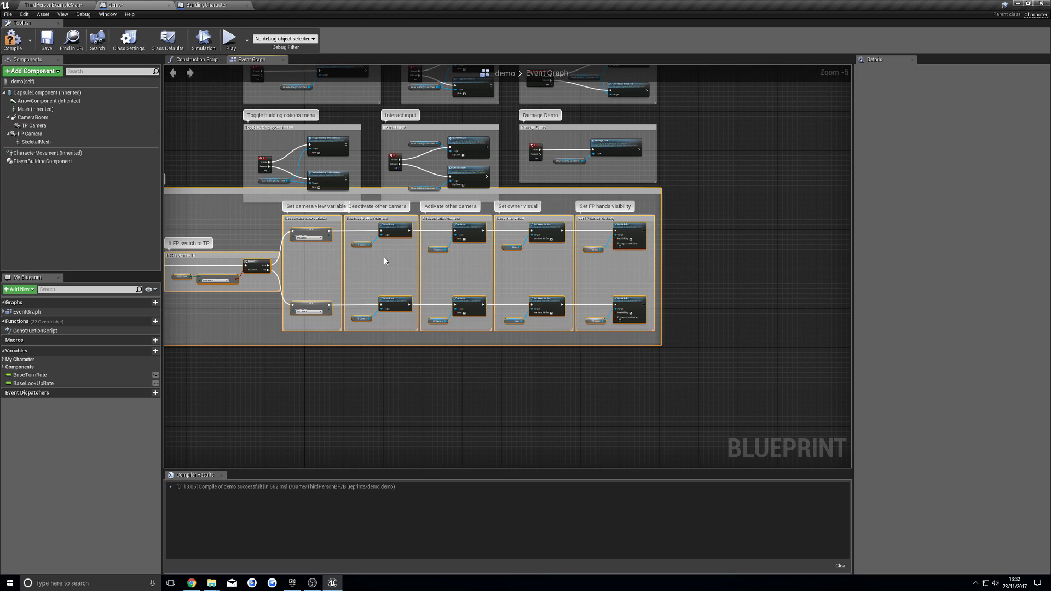
drag(381, 201, 435, 245)
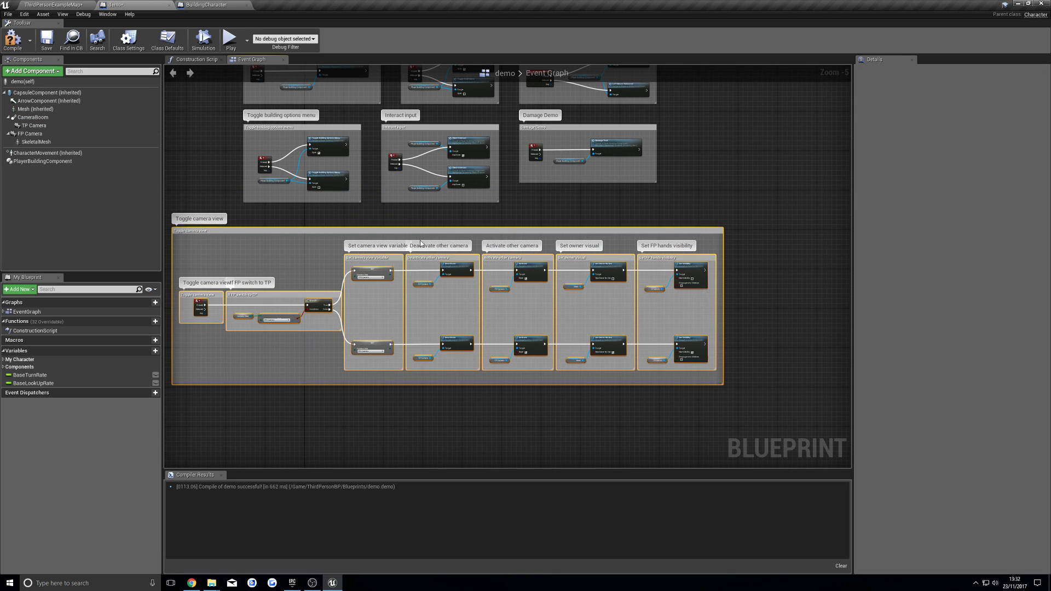
Step: Create the missing Camera View variable from the pasted SET node
scroll(416, 299, up, 3)
scroll(417, 299, up, 1)
right_click(467, 207)
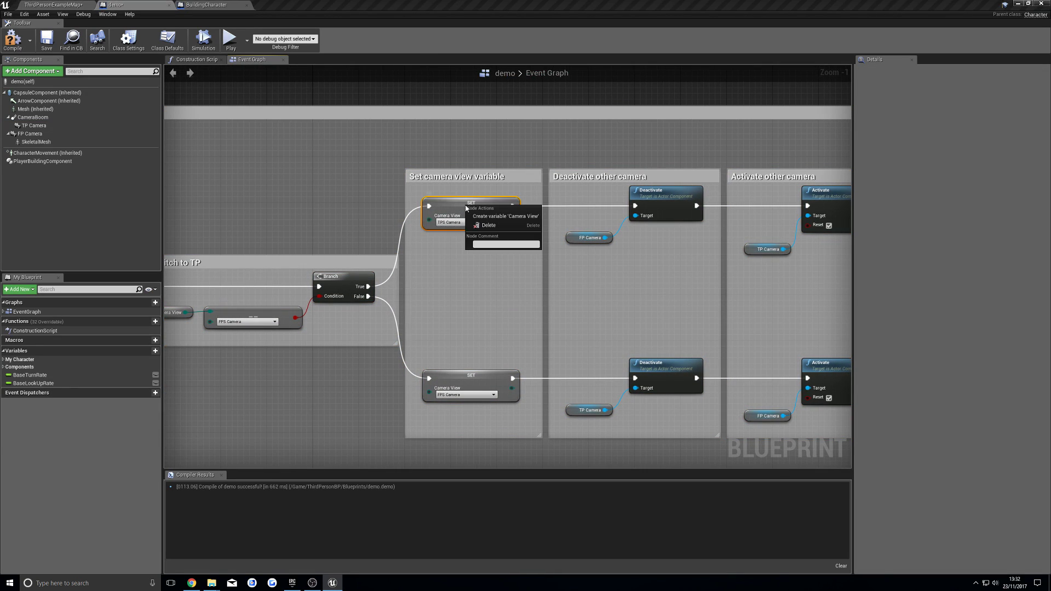
click(496, 217)
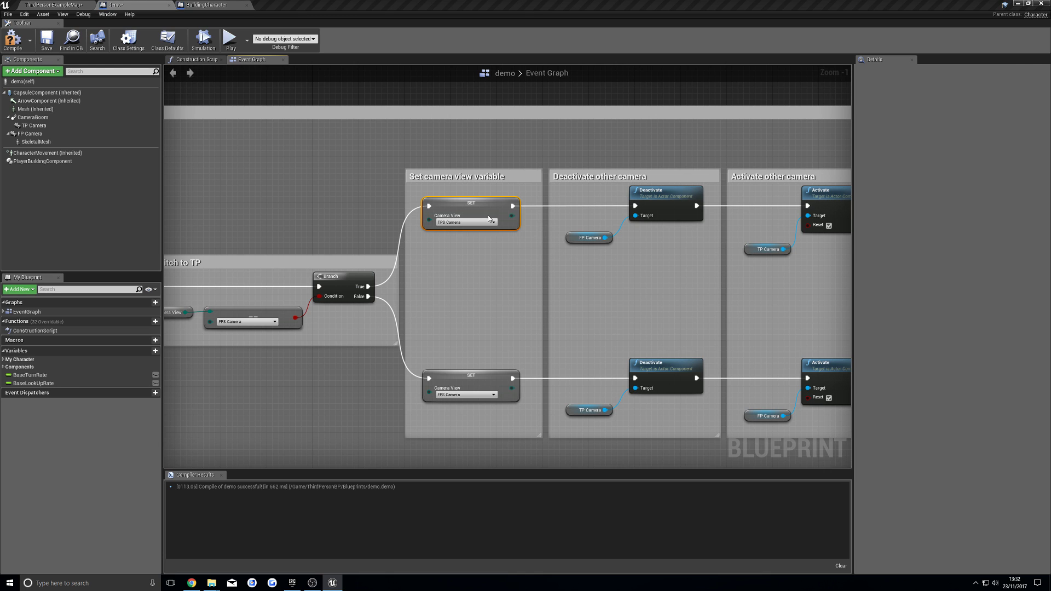
right_drag(466, 286, 170, 257)
click(534, 239)
right_drag(542, 258, 483, 240)
scroll(517, 248, up, 1)
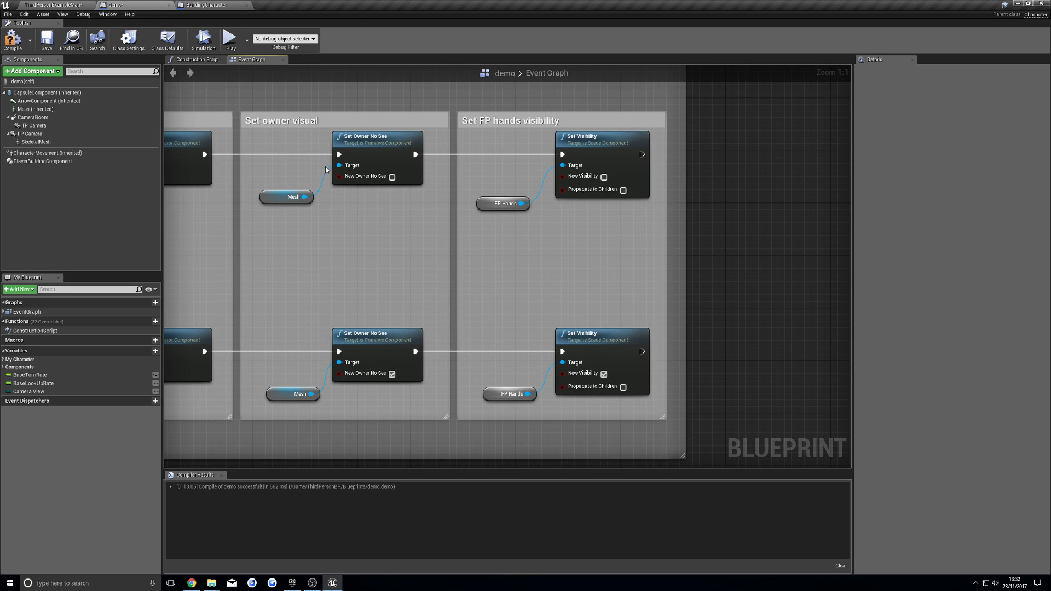
Step: Rename demo's SkeletalMesh to 'FP Hands', then compile and save with Ctrl+S
click(44, 142)
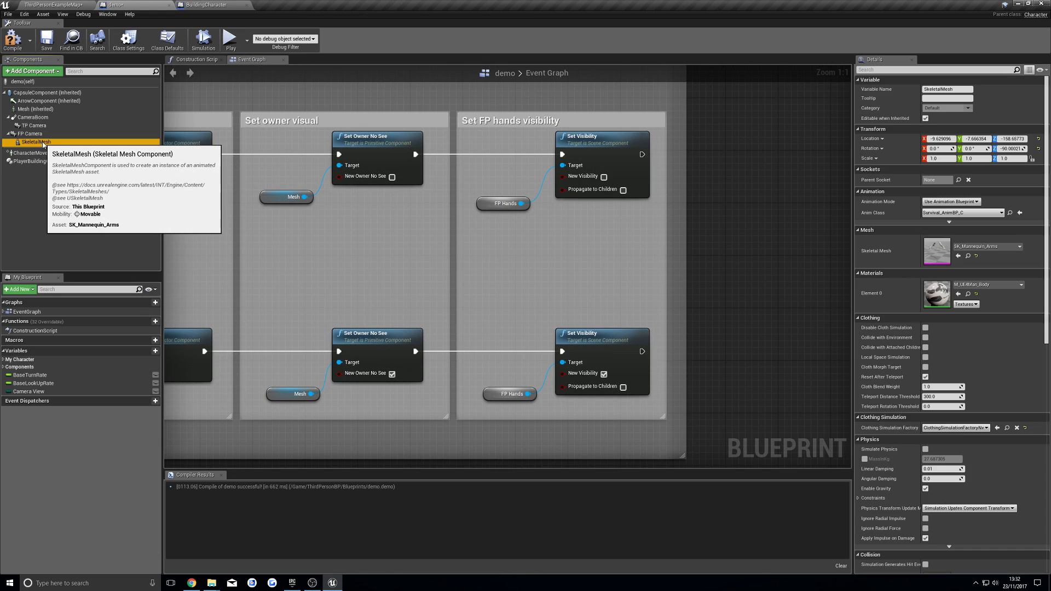
right_click(49, 144)
click(63, 219)
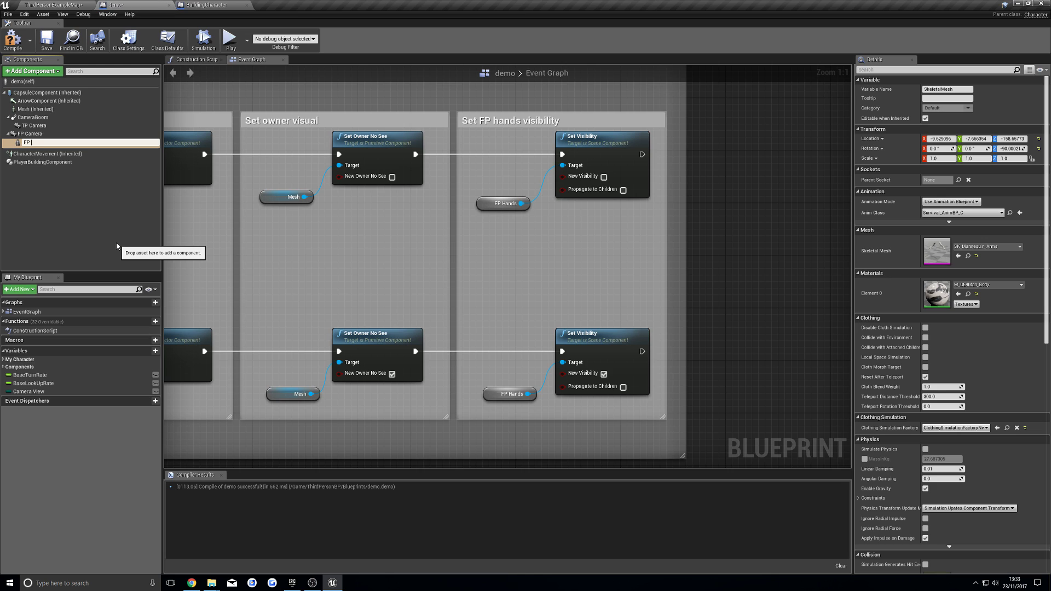
key(Return)
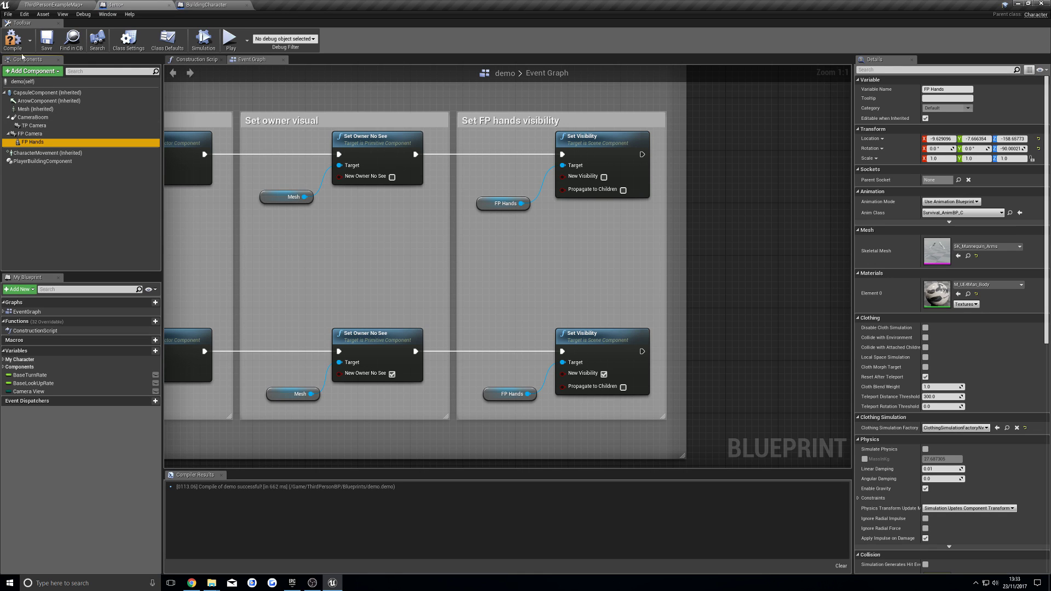
key(ctrl+s)
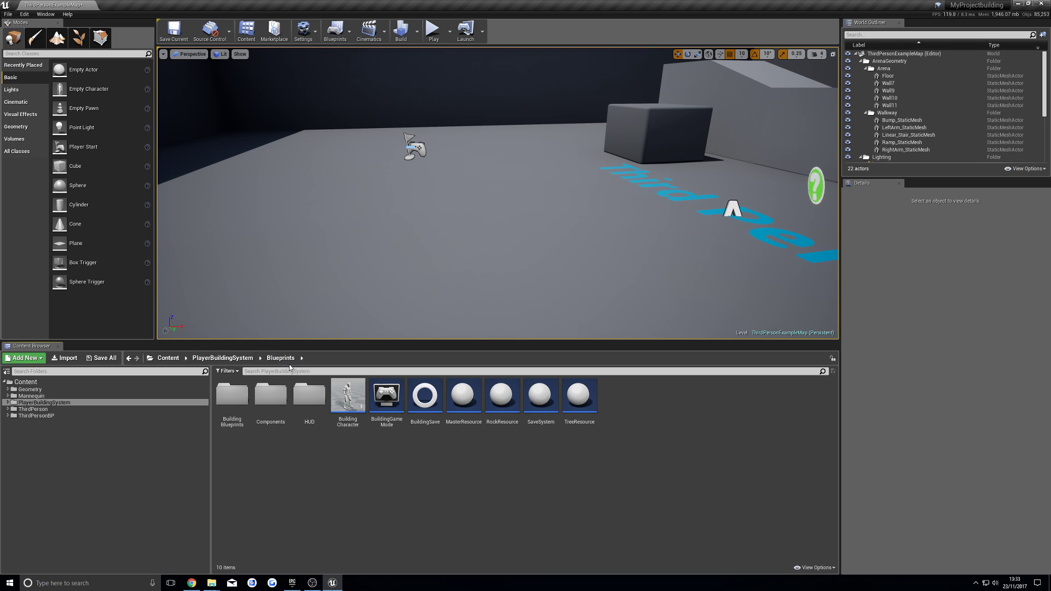
Step: Open the MasterRadialMenu widget from the HUD folder in Graph view
double_click(317, 398)
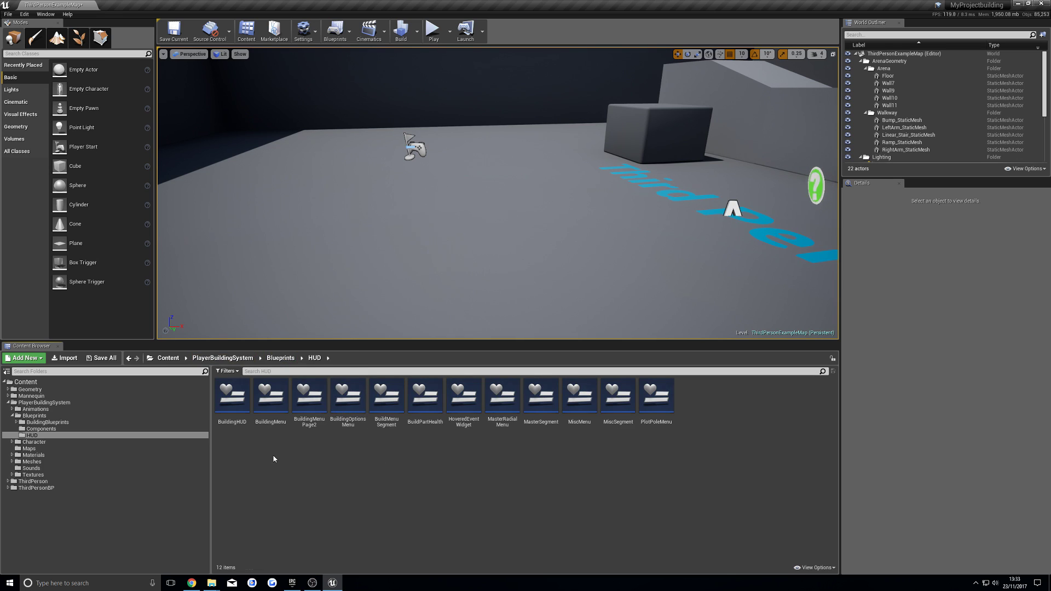
double_click(505, 410)
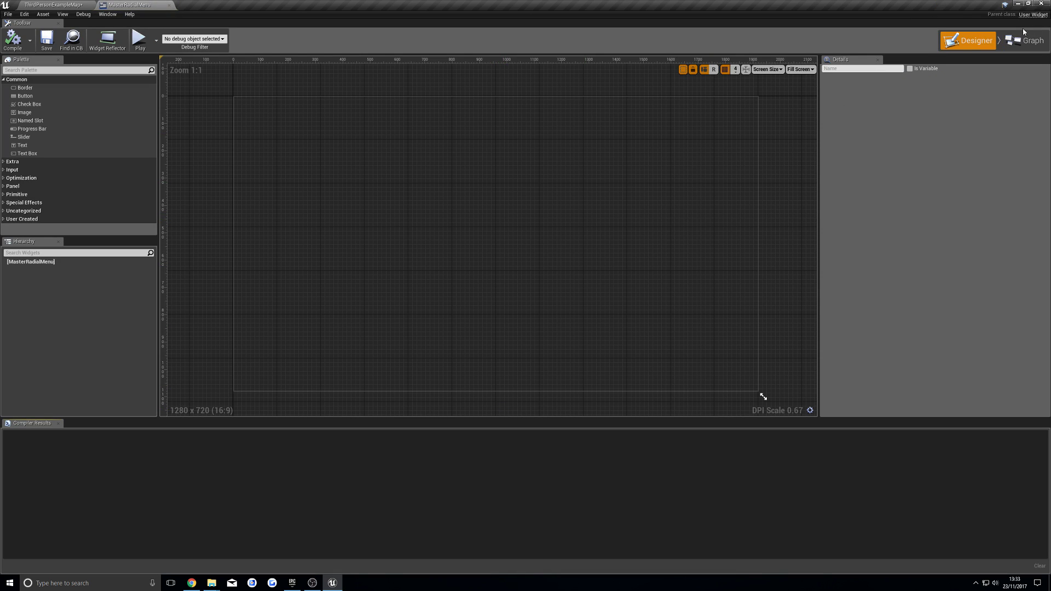
click(1024, 35)
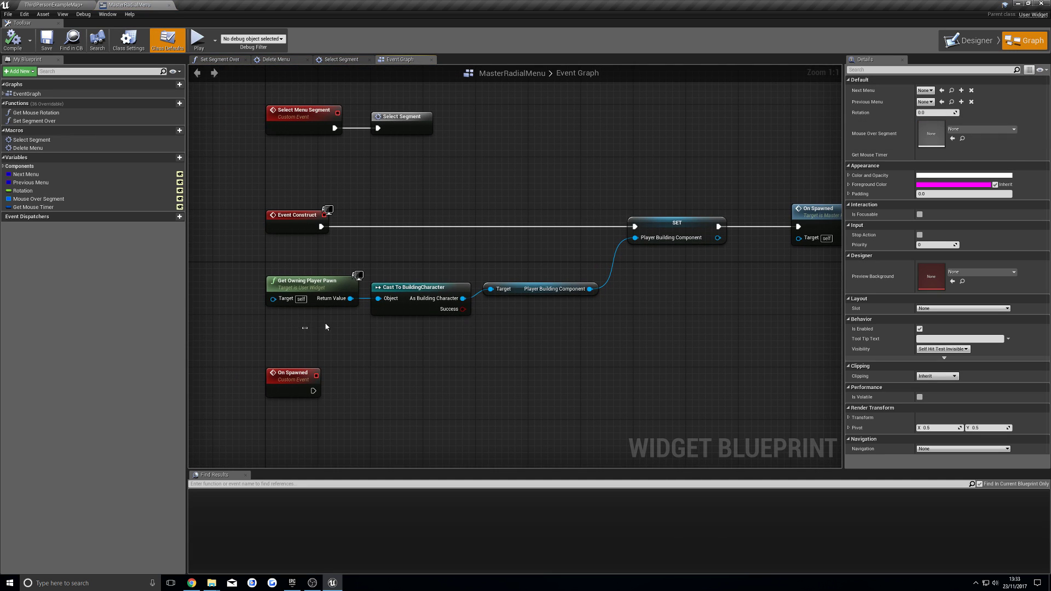
drag(326, 324, 589, 265)
drag(412, 335, 418, 321)
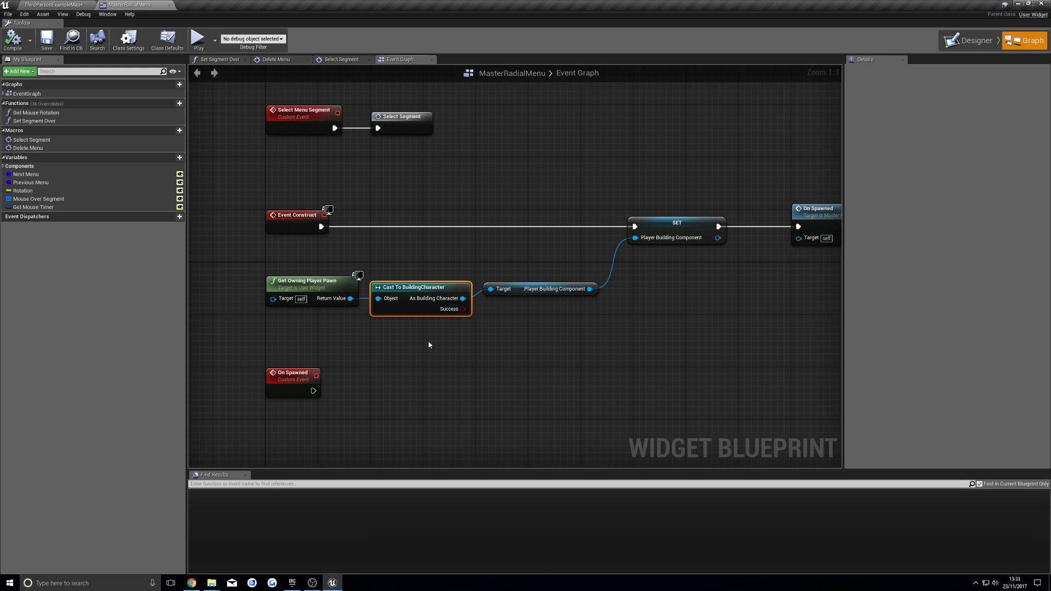
right_drag(428, 345, 427, 307)
Step: Cast the owning pawn to demo and convert it to a pure cast
drag(350, 261, 396, 324)
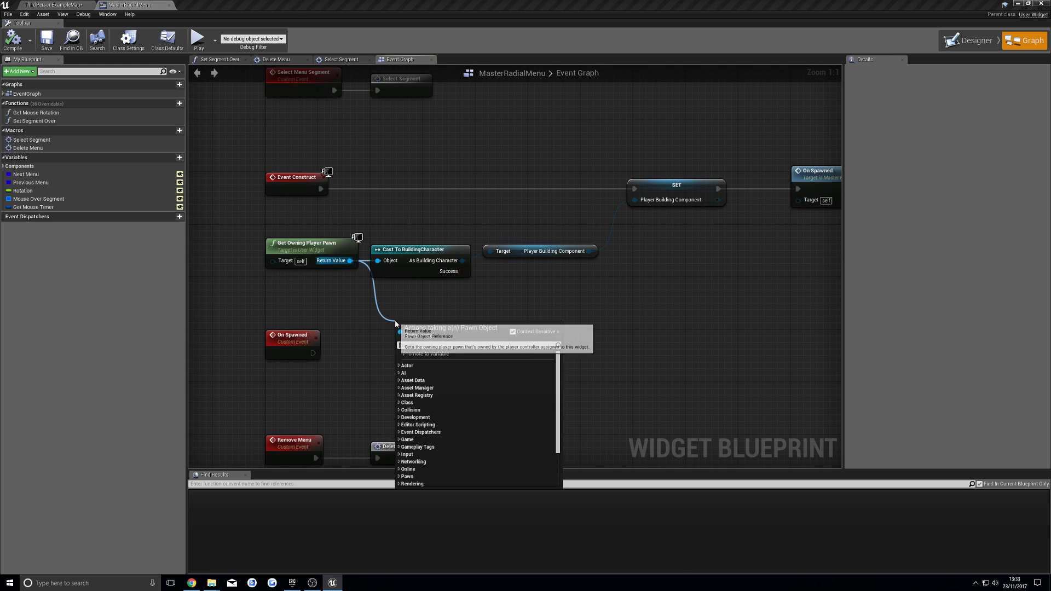
text(cast to pl)
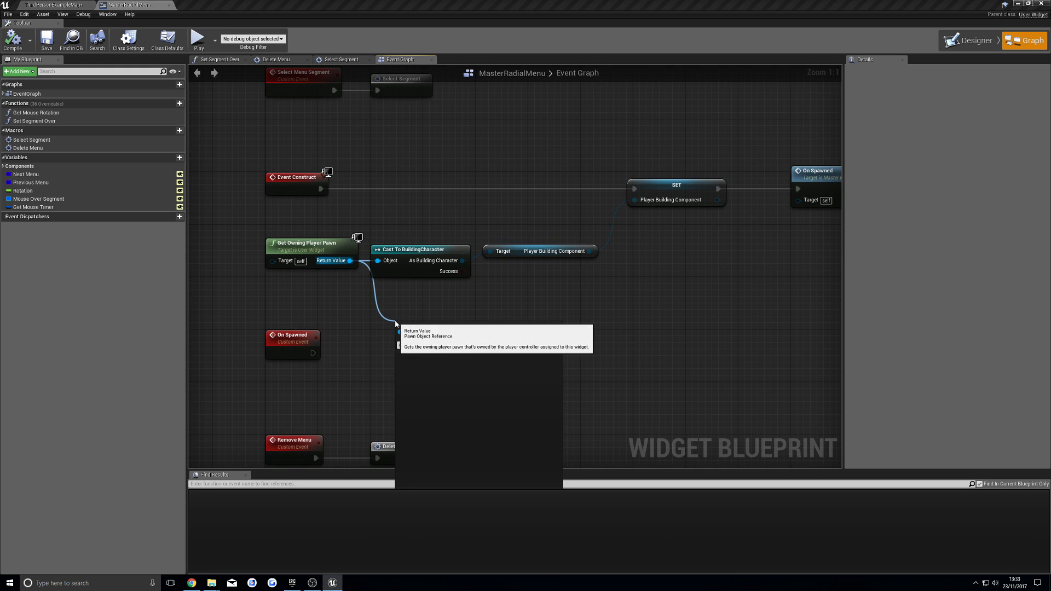
text(cast to)
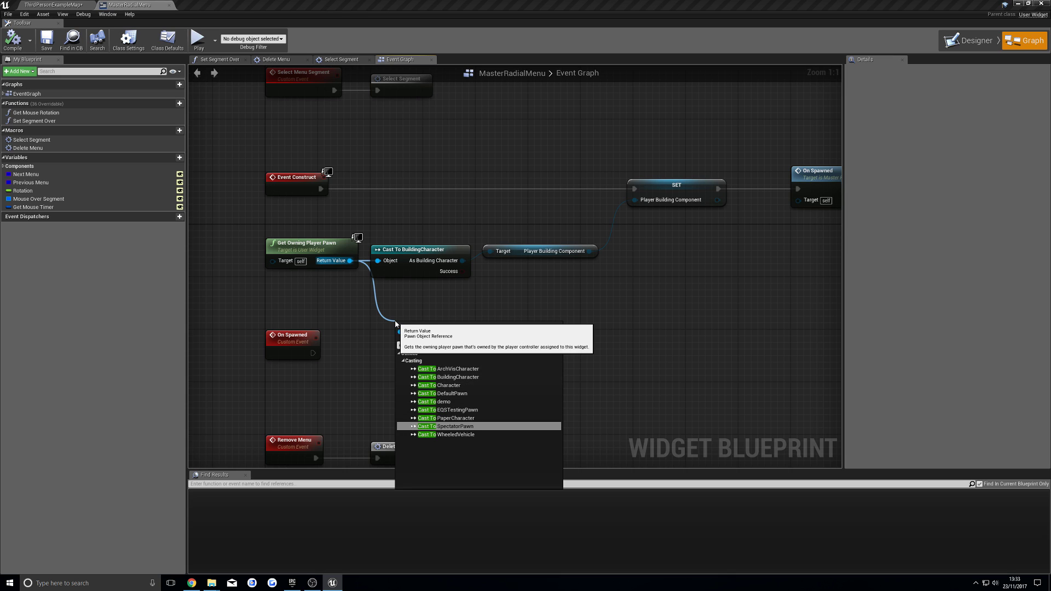
click(424, 402)
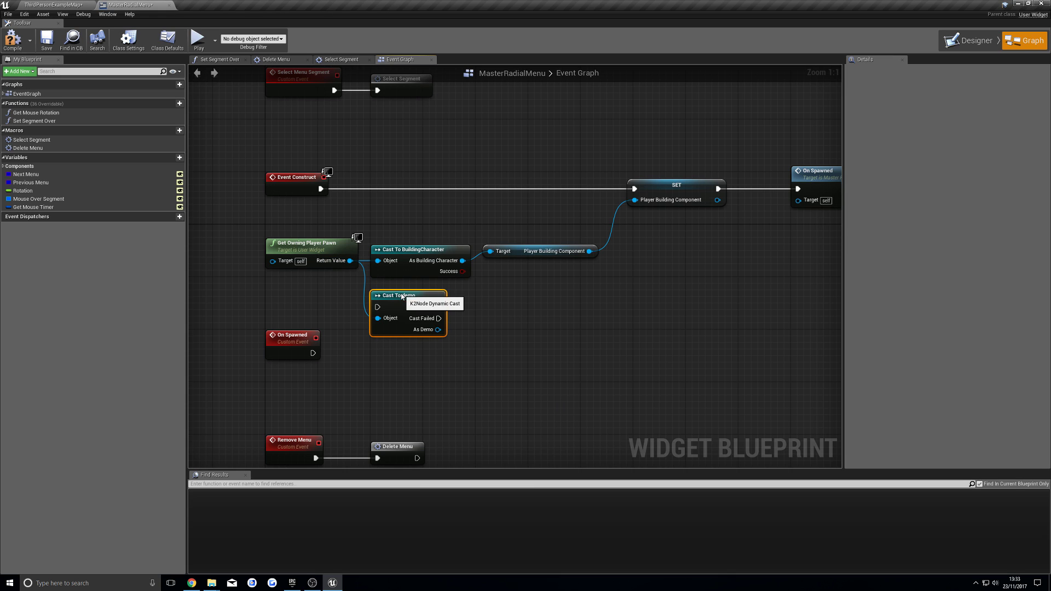
right_click(419, 300)
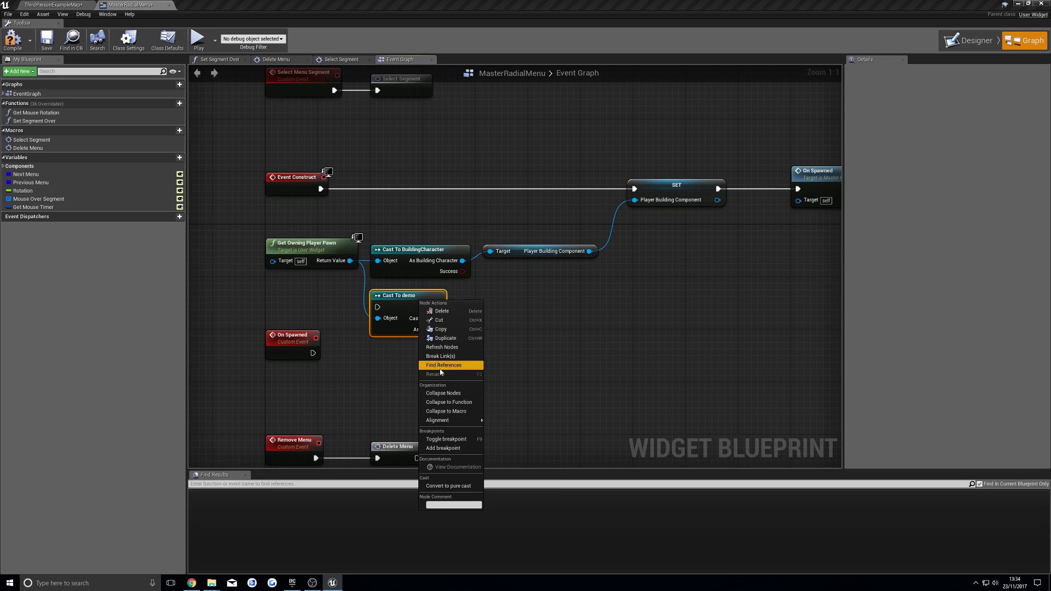
click(441, 485)
Step: Get demo's Player Building Component and wire it into the SET node
drag(433, 306, 498, 249)
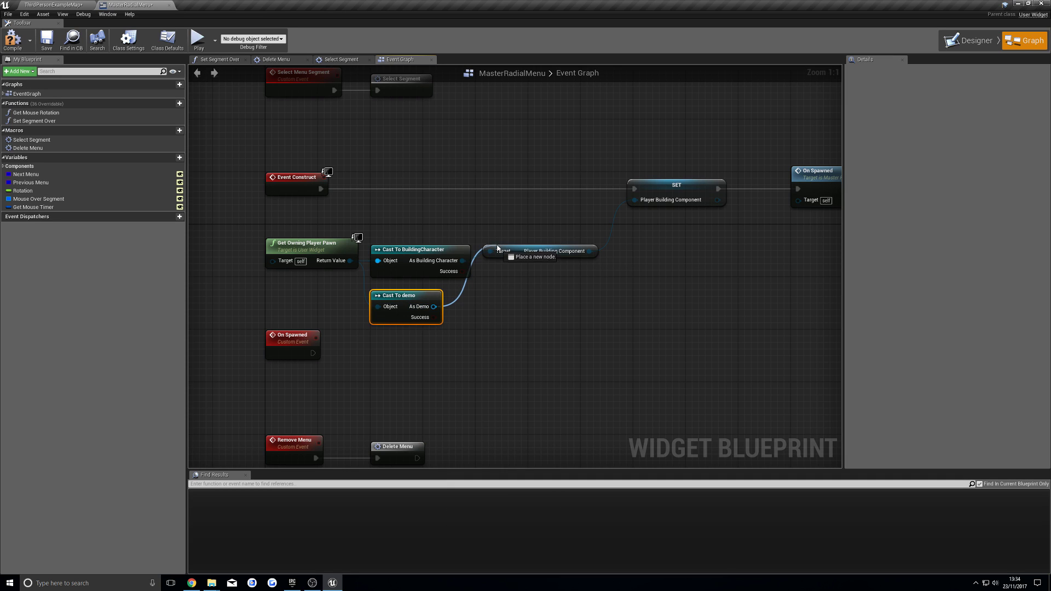
drag(496, 313, 496, 313)
text(get player)
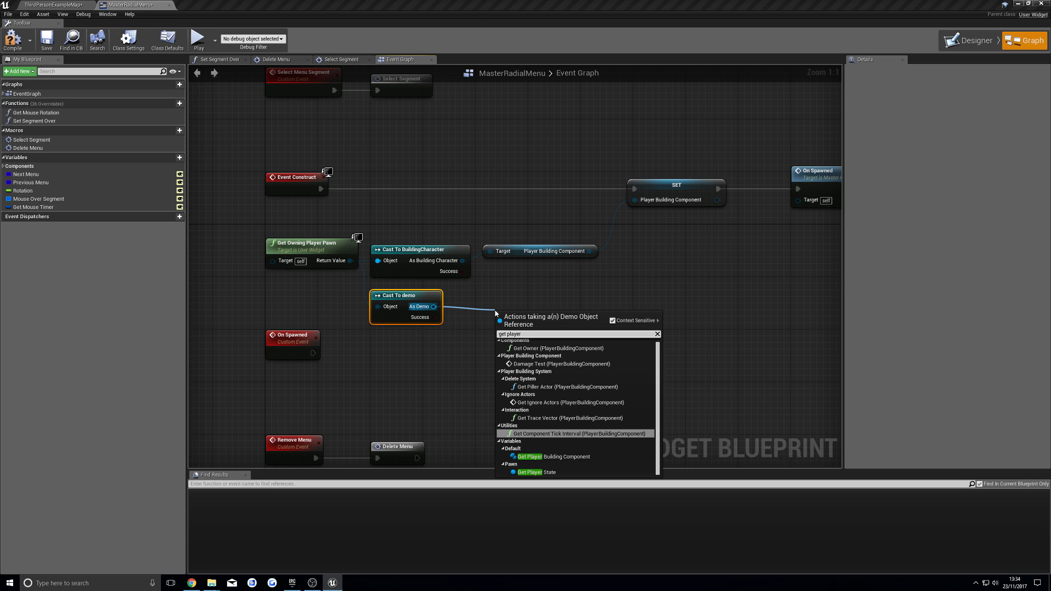
key(Down)
key(Return)
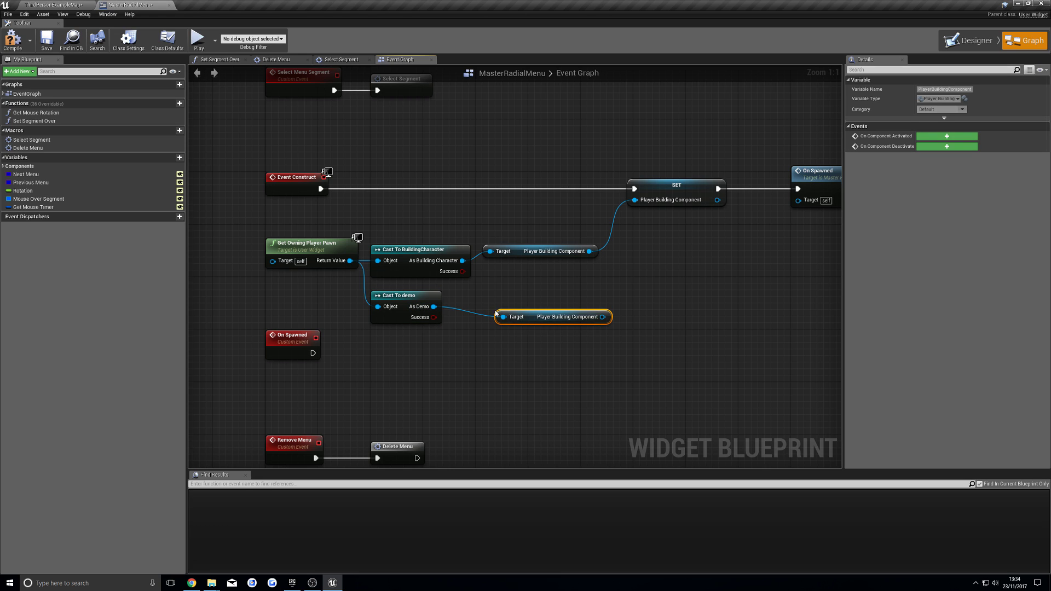
drag(611, 317, 634, 200)
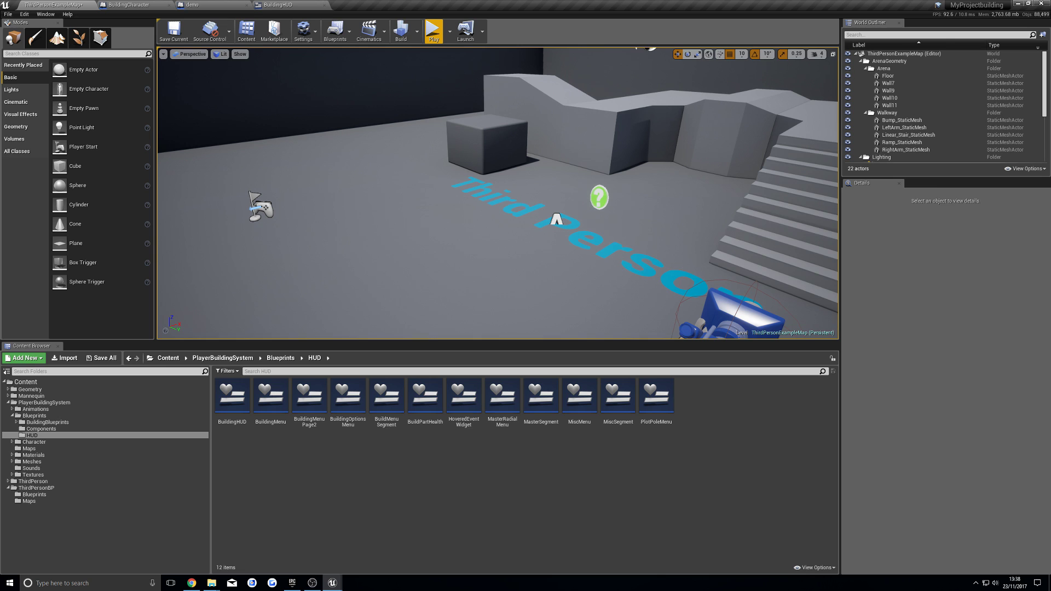
Step: Select the Floor actor, then open BP_BuildMaster from BuildingBlueprints > BuildTypes
click(360, 242)
right_drag(382, 248, 833, 337)
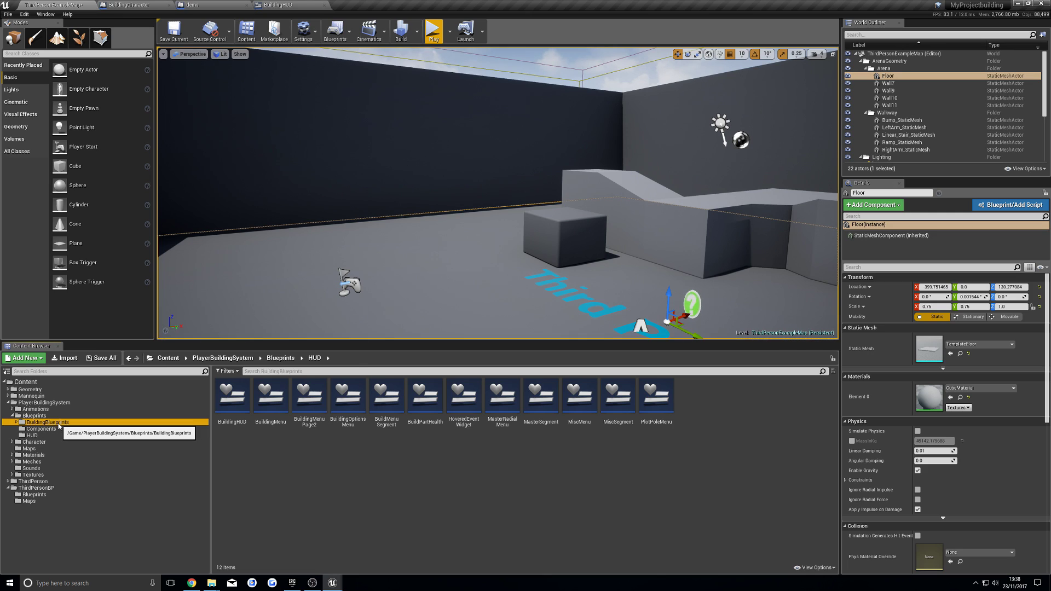
click(116, 422)
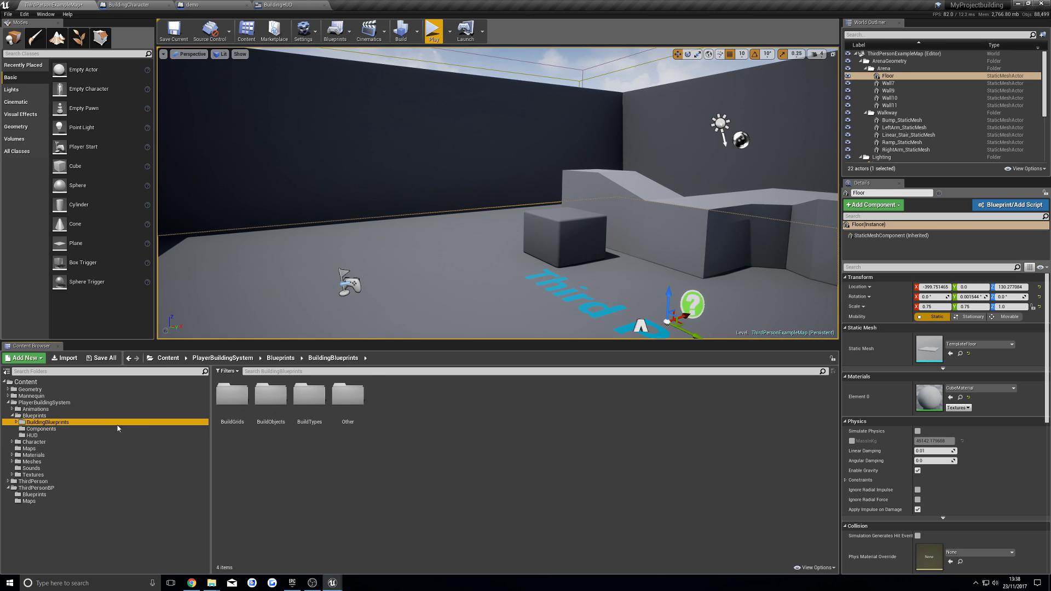
double_click(303, 407)
click(228, 397)
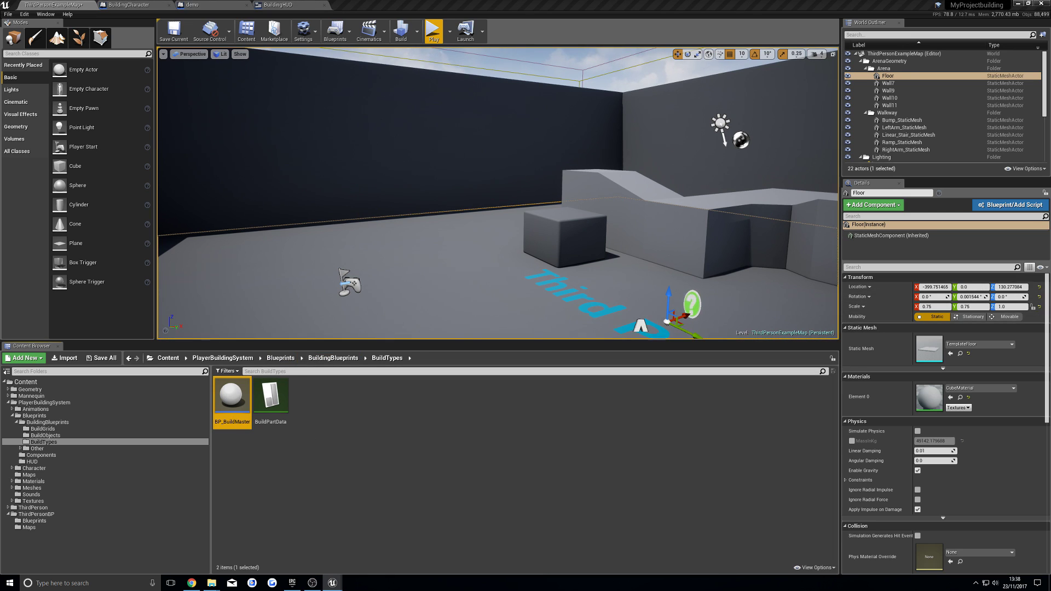
double_click(231, 397)
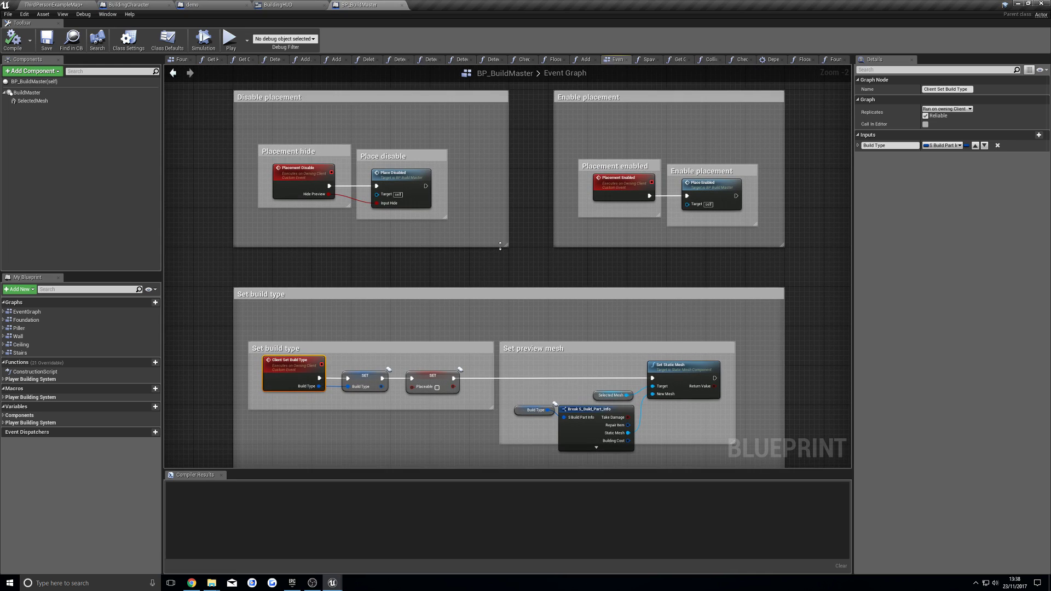
Step: Set BP_BuildMaster's Customization variable Static Mesh Floor to default TemplateFloor, then compile and save
click(4, 423)
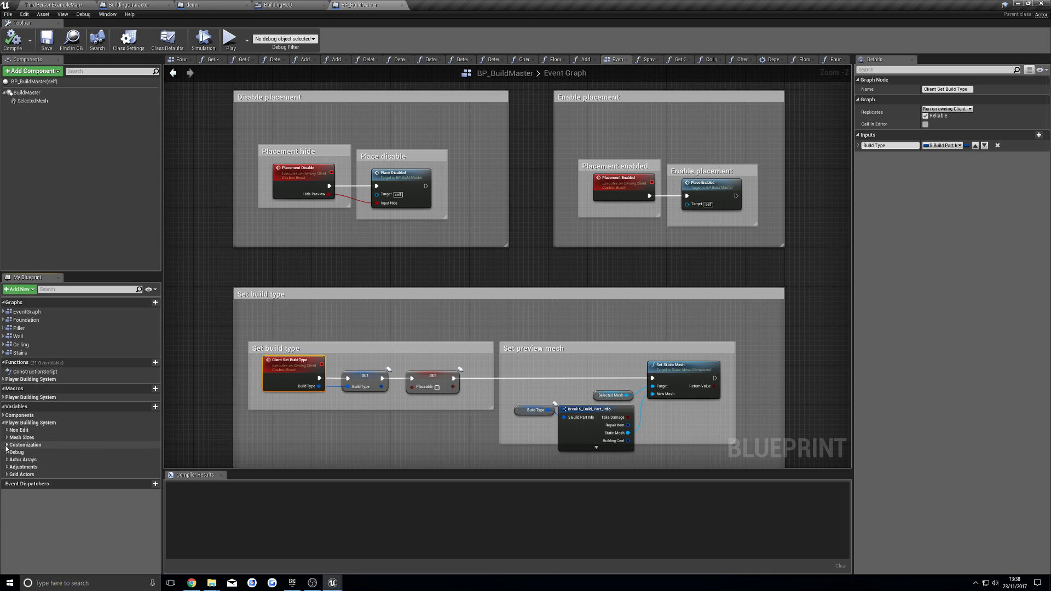
click(6, 446)
click(41, 461)
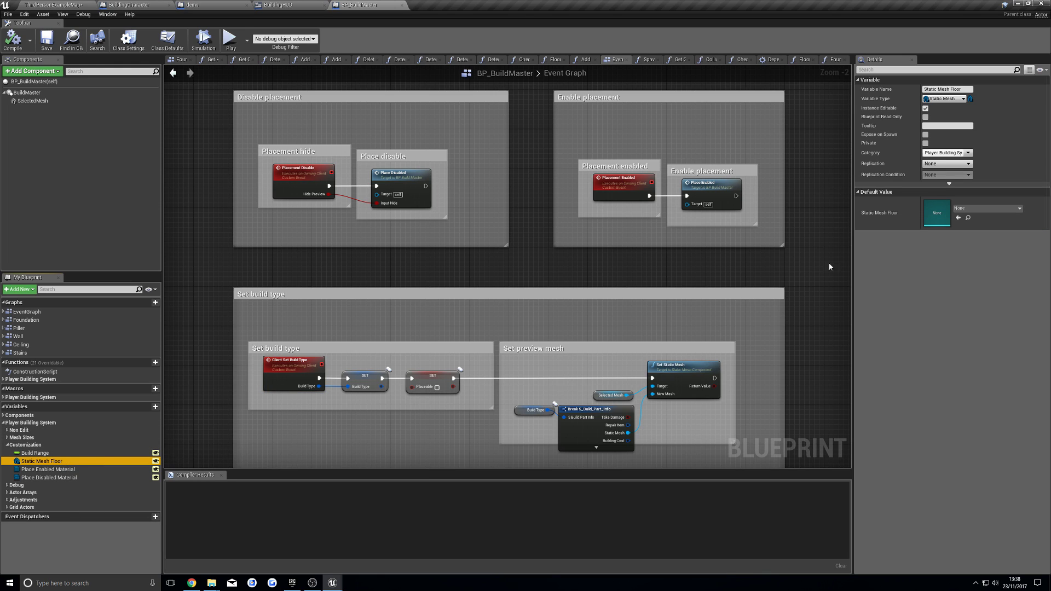
click(991, 208)
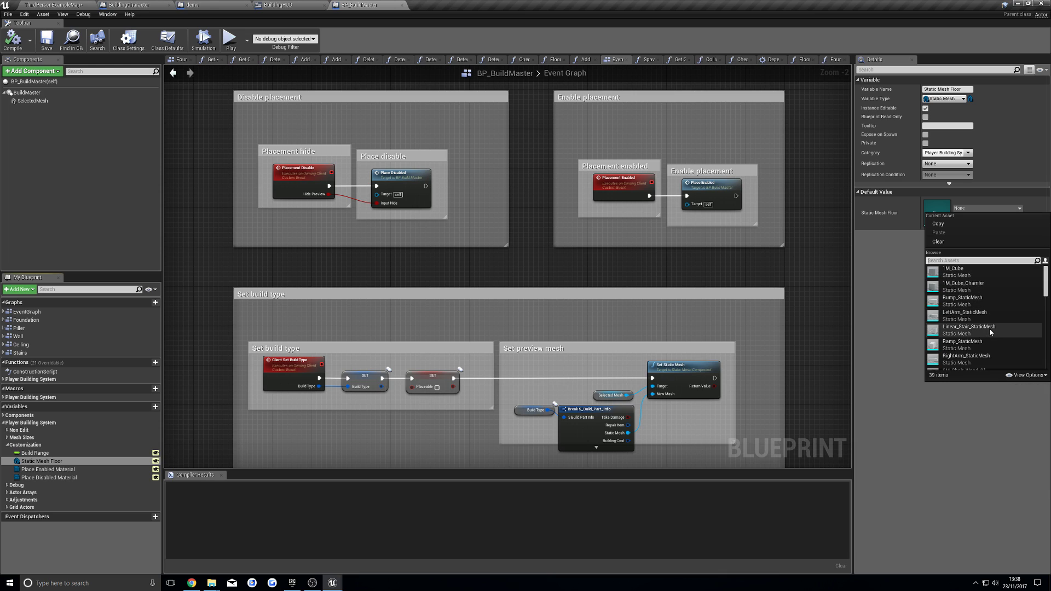
scroll(990, 327, down, 3)
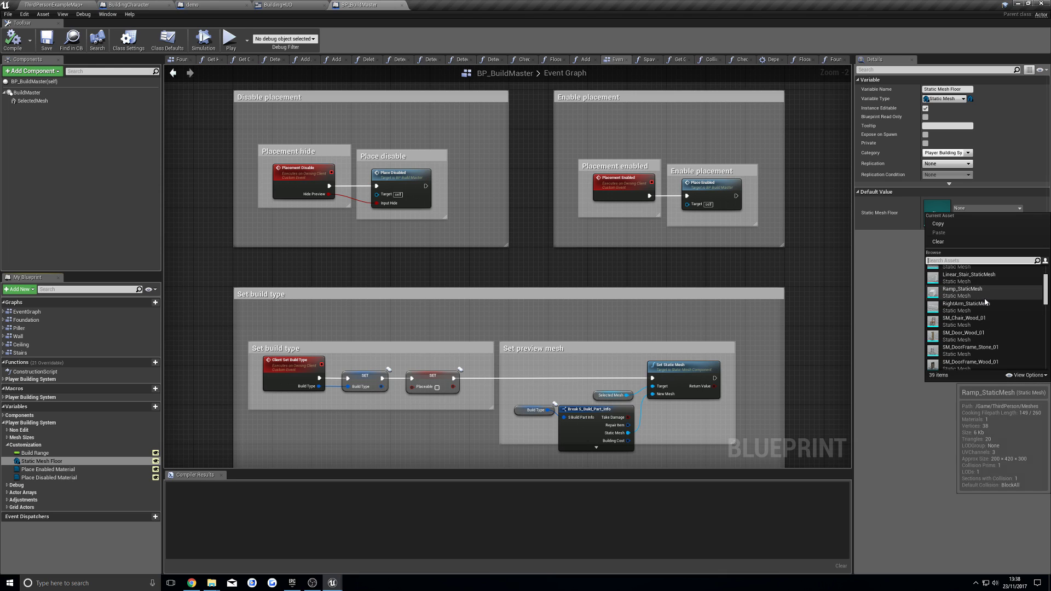
text(floor)
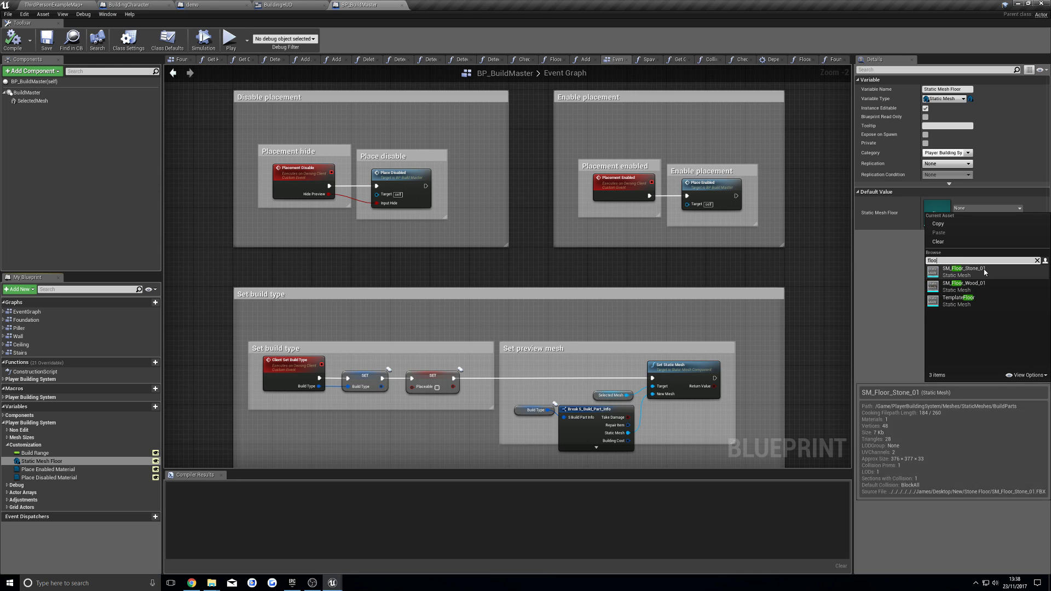
click(982, 303)
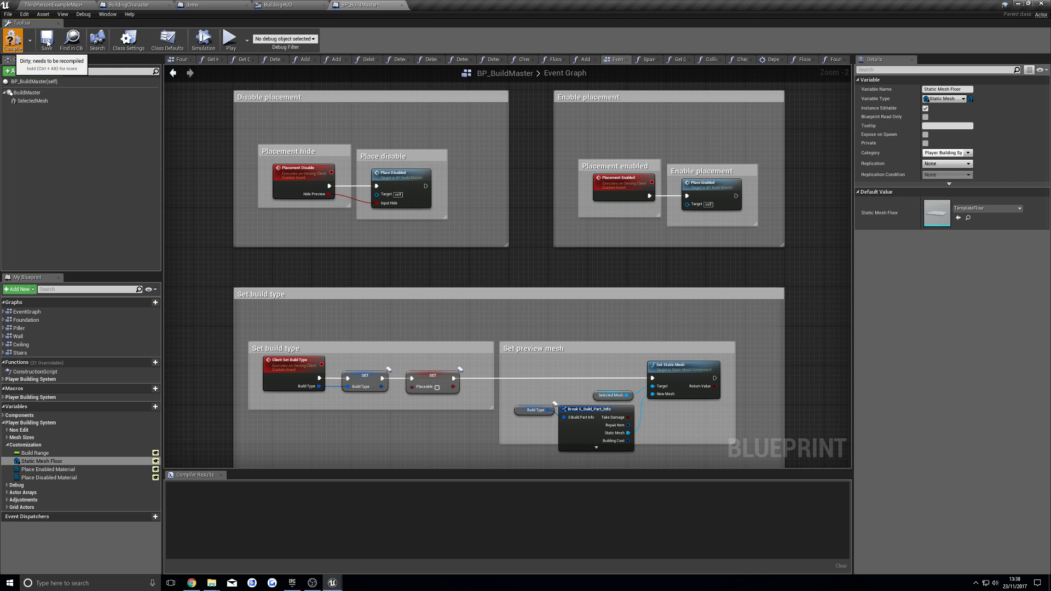
click(47, 41)
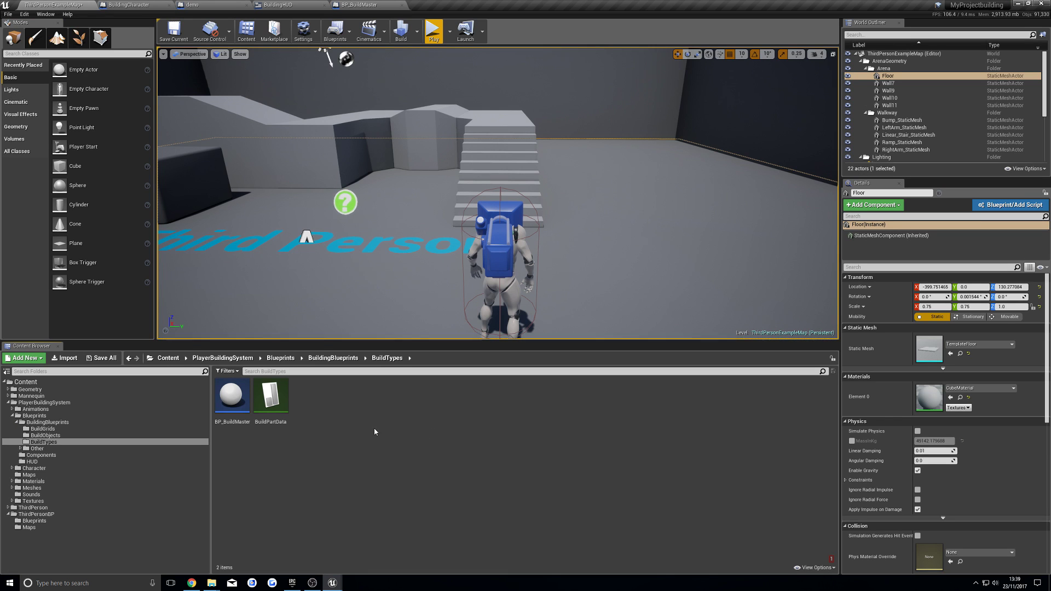
Step: Open the demo character Blueprint from ThirdPersonBP > Blueprints
click(36, 514)
double_click(245, 411)
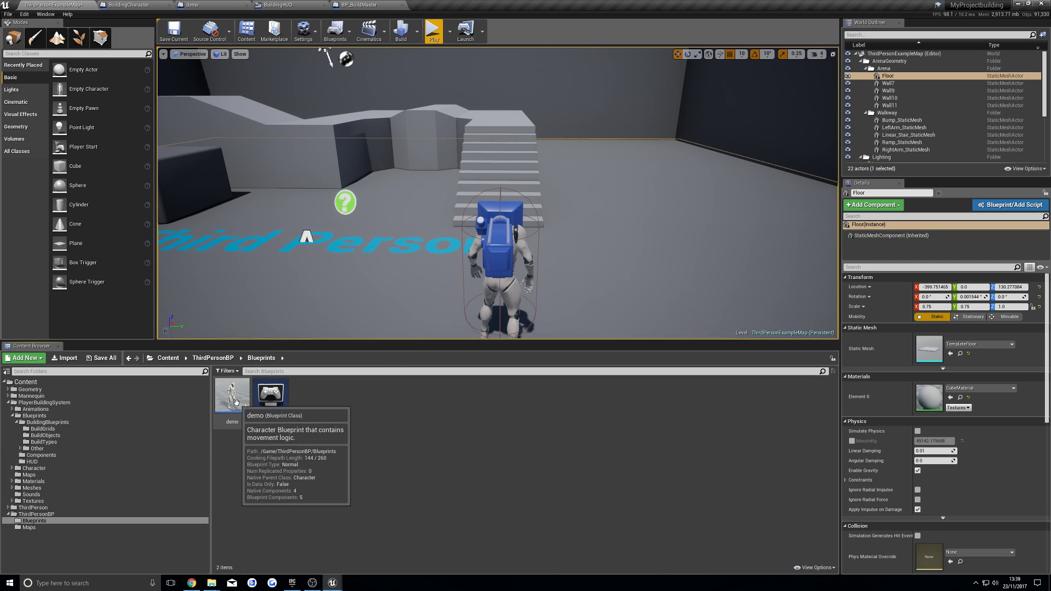
double_click(236, 402)
Step: Set the demo's Camera View default to TPS Camera, save, and return to ThirdPersonExampleMap
click(29, 392)
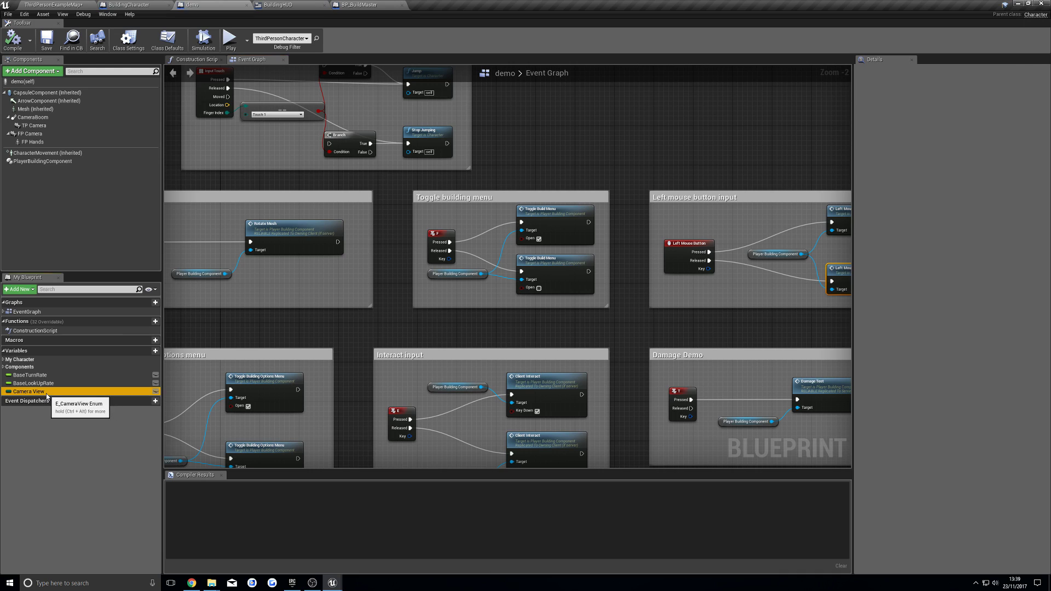
click(953, 211)
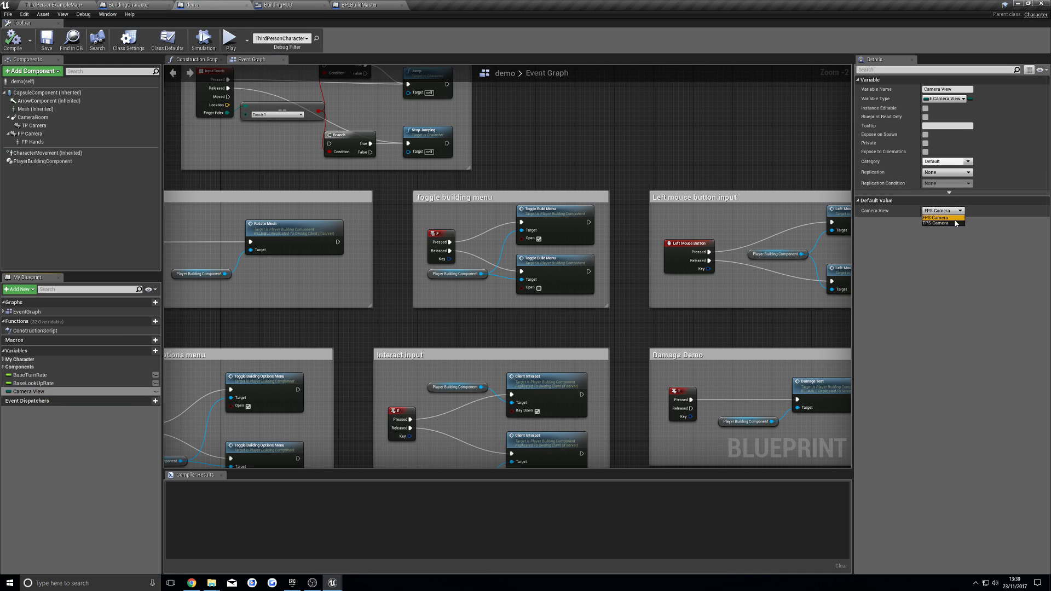
click(939, 223)
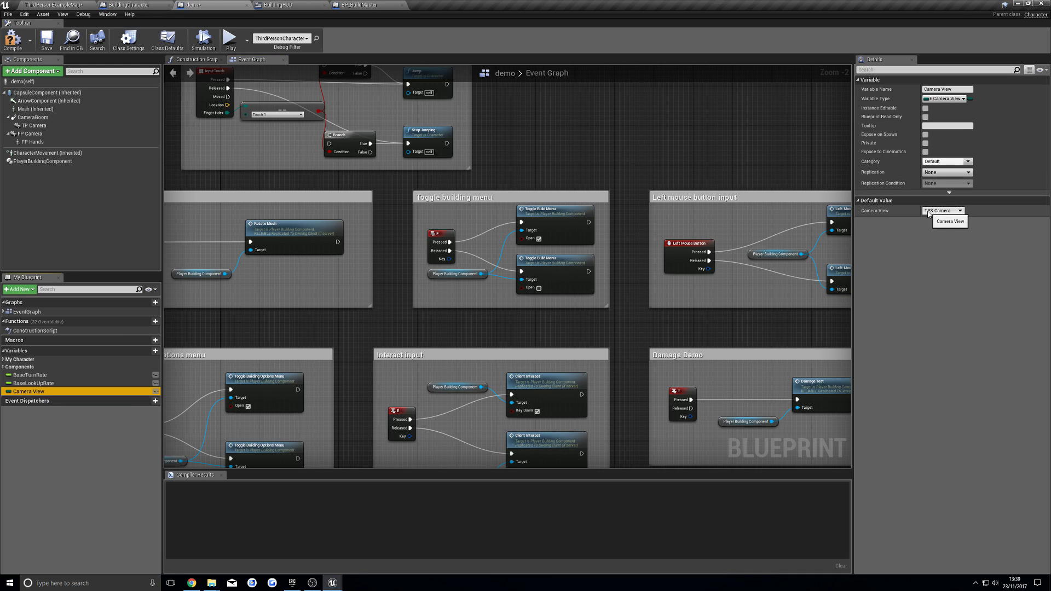
click(47, 39)
click(53, 4)
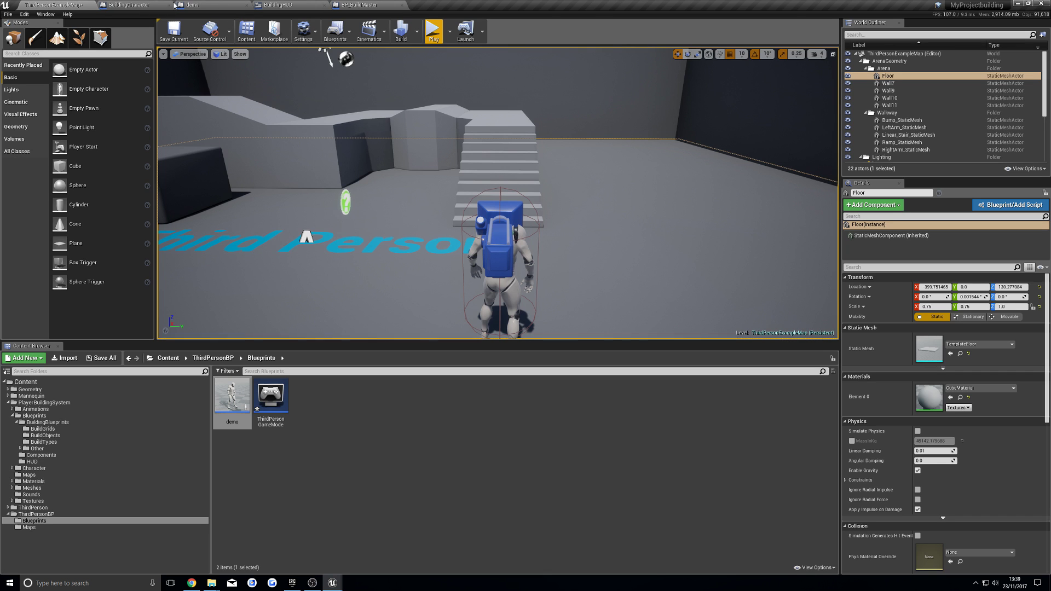
Step: Start a play test and build a Wooden Foundation from the radial build menu
click(433, 33)
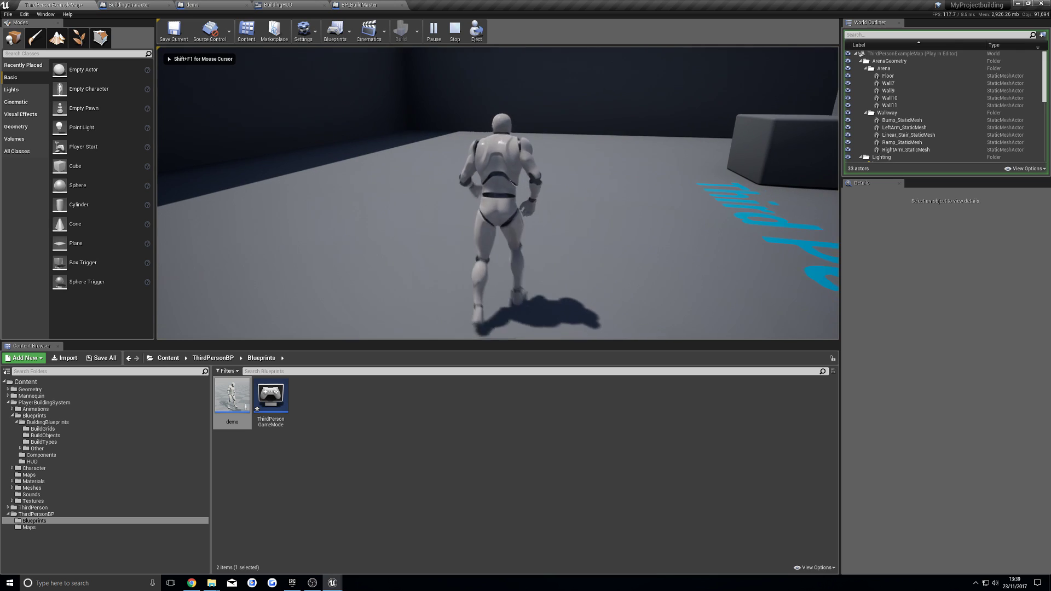
key(q)
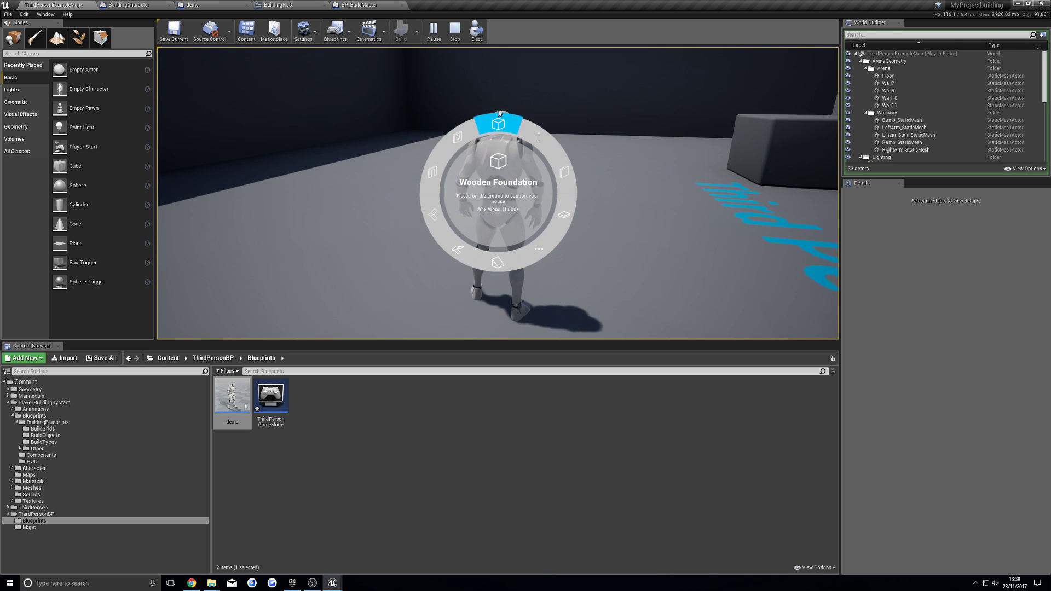
key(XF86AudioLowerVolume)
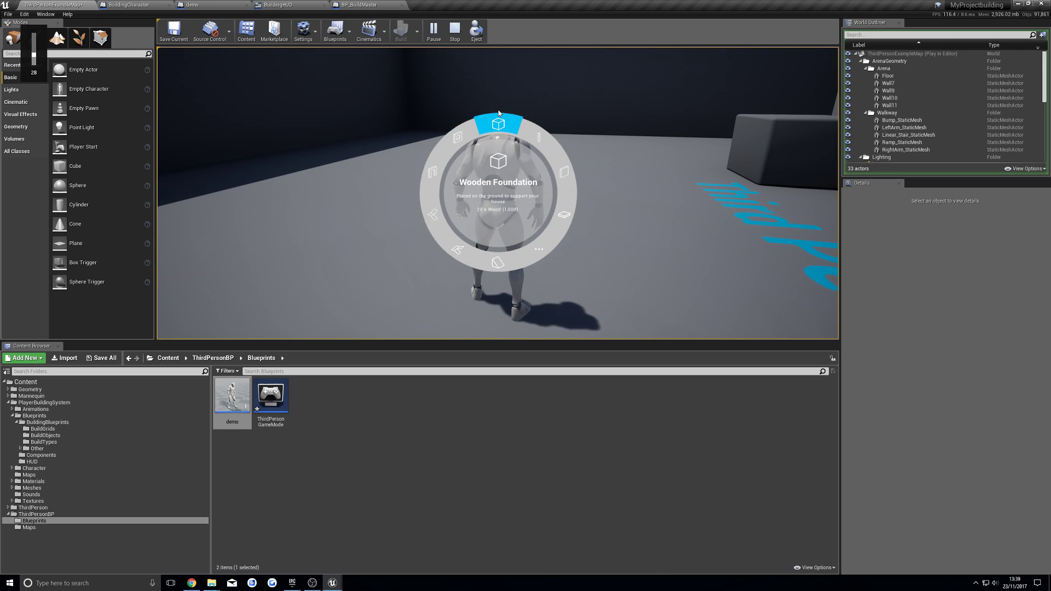
click(499, 113)
click(498, 113)
Step: Walk onto the foundation and toggle the camera between third- and first-person views
key(w)
key(space)
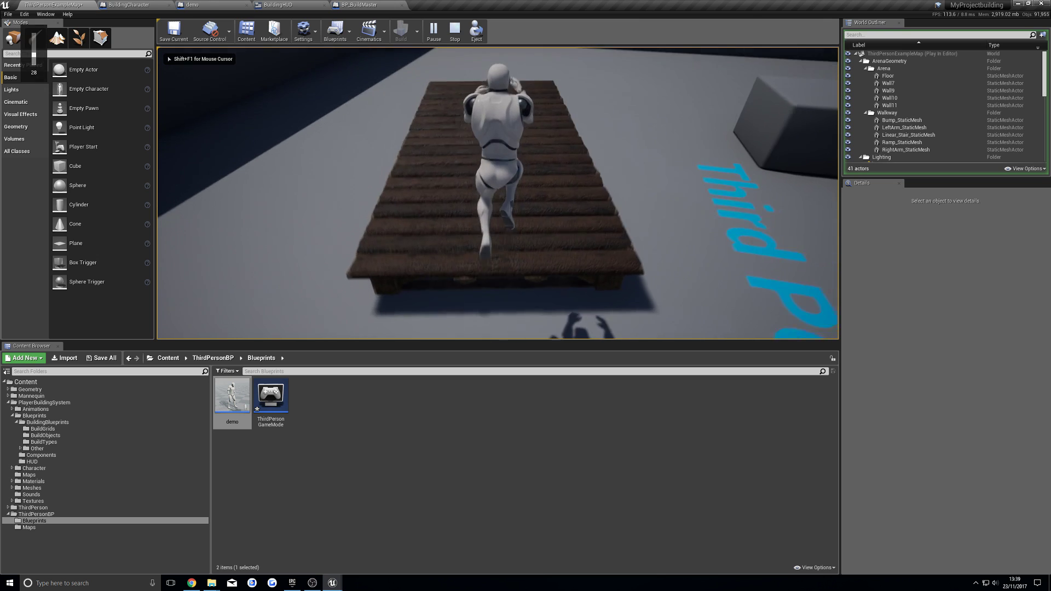
key(Tab)
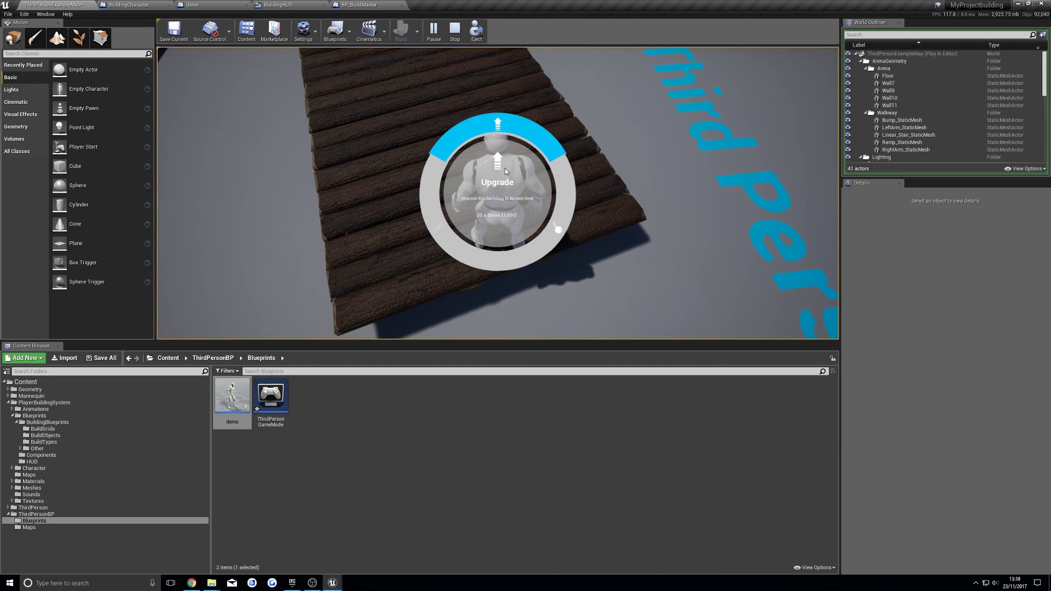
key(Tab)
key(w)
key(v)
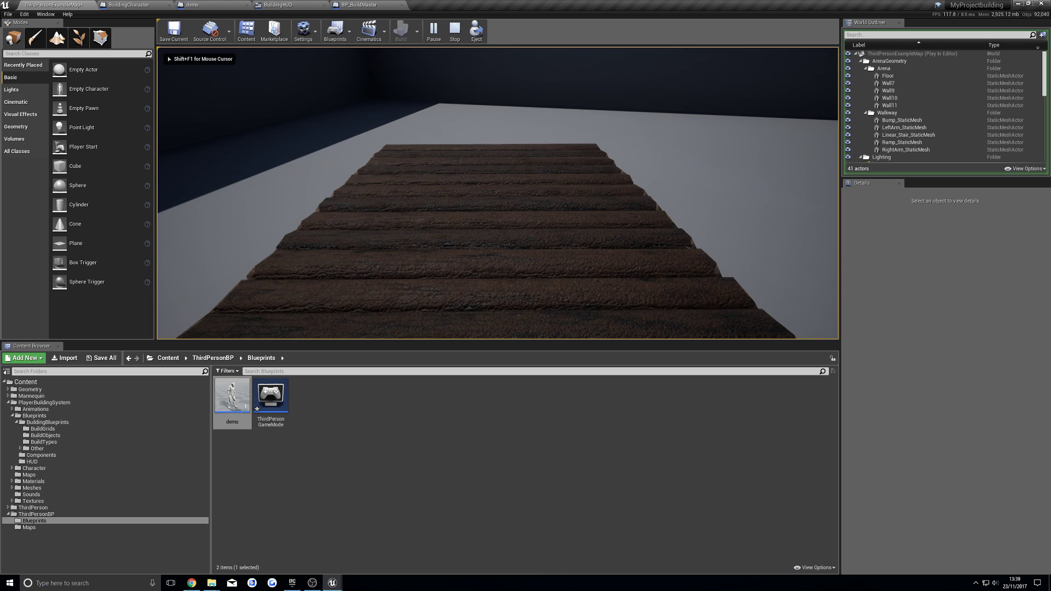
key(v)
key(v)
key(v)
key(v)
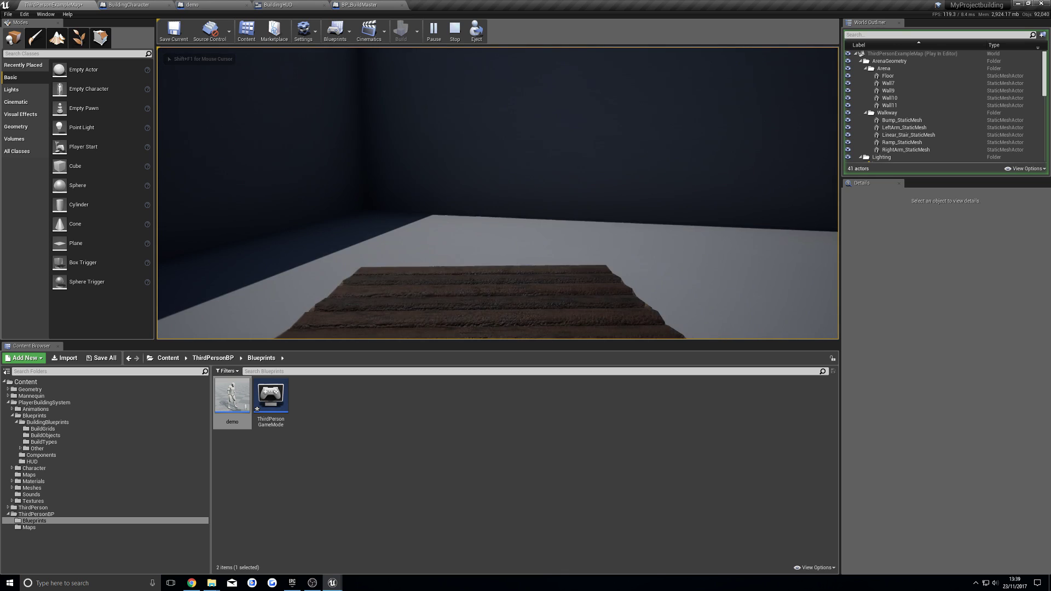
key(w)
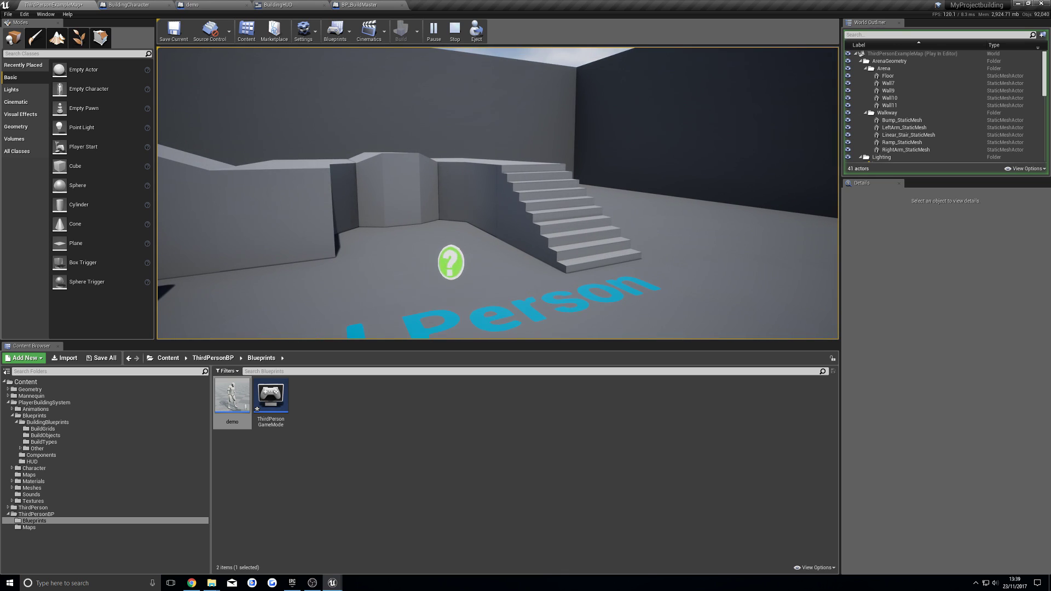